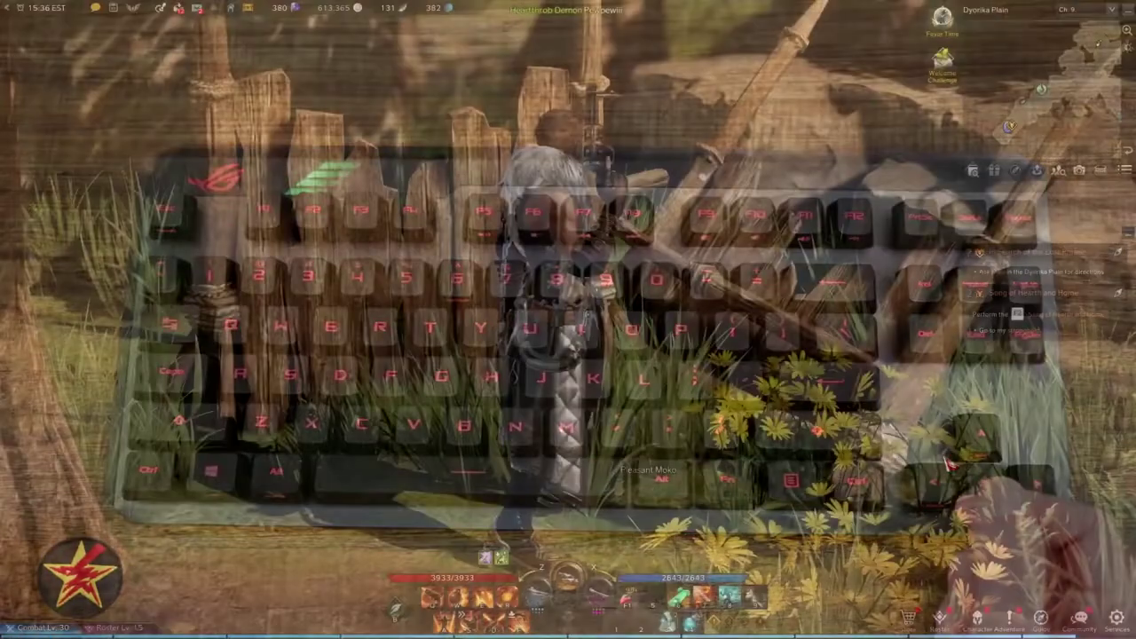
{"action": "key", "text": "w"}
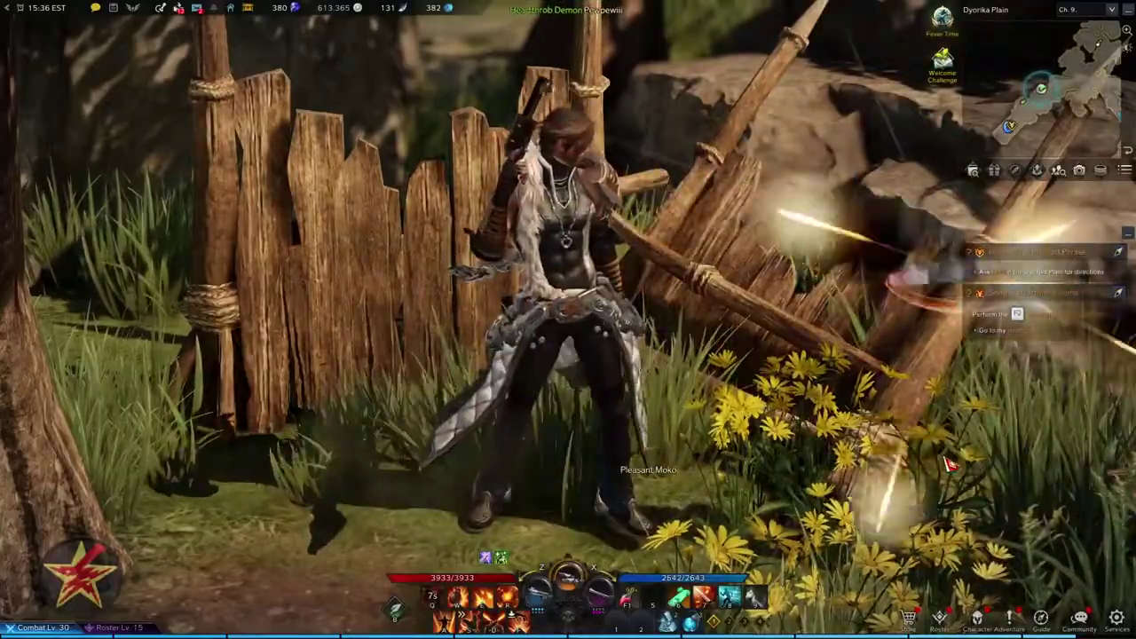
{"action": "key", "text": "e"}
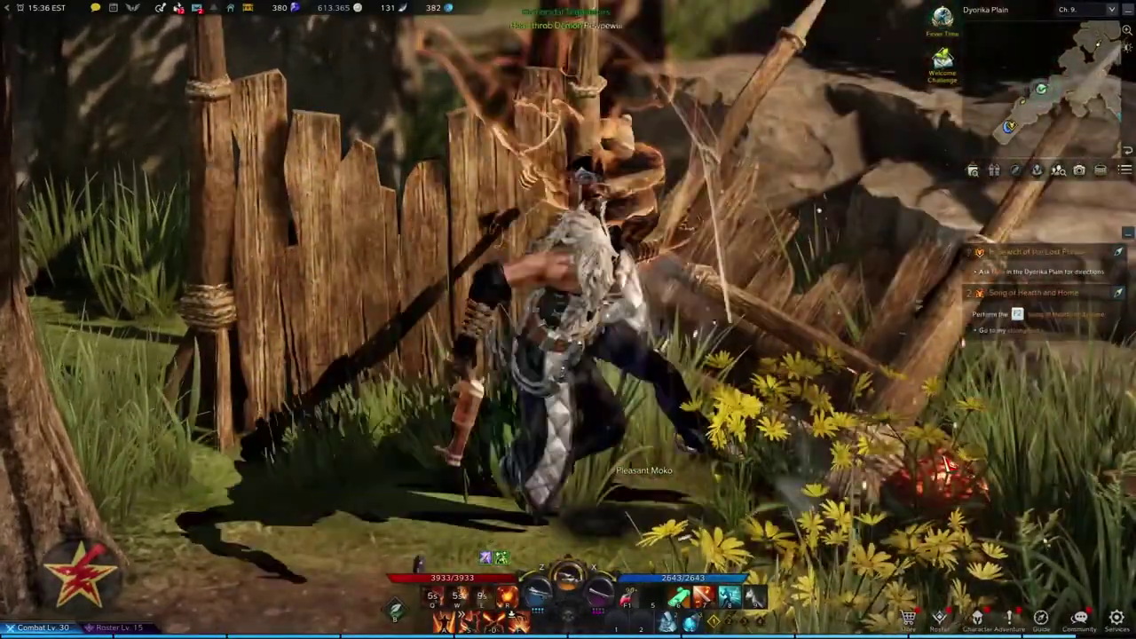
{"action": "key", "text": "r"}
{"action": "key", "text": "a"}
{"action": "key", "text": "s"}
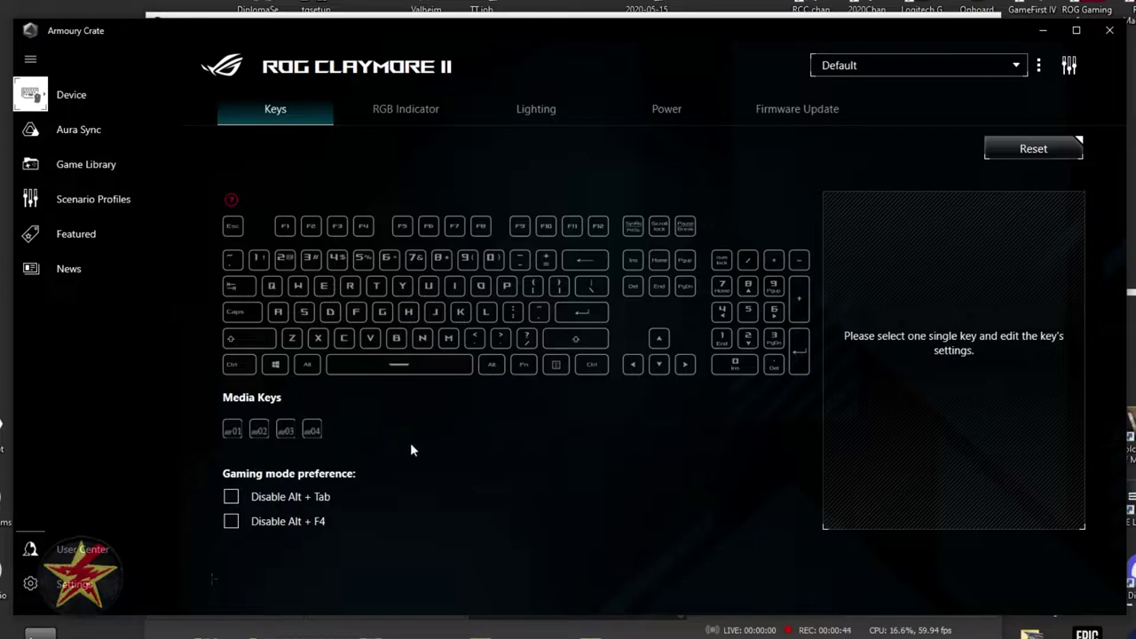
Examine the available function assignments for the first media key and the H key, leaving both at Default
{"action": "left_click", "coordinate": [232, 431]}
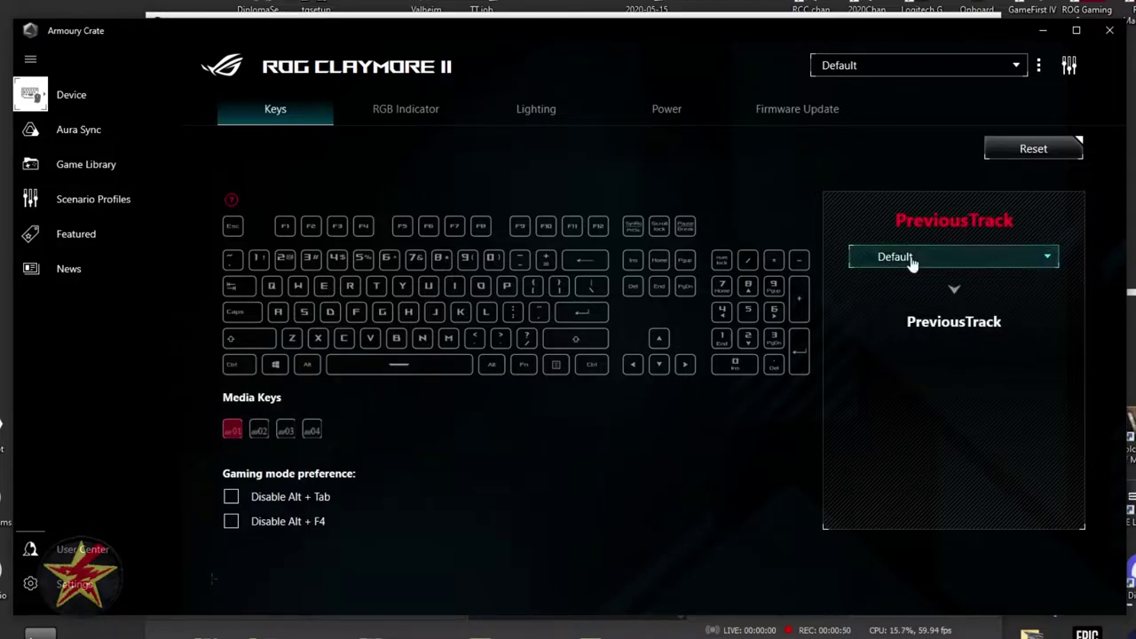
{"action": "left_click", "coordinate": [1036, 262]}
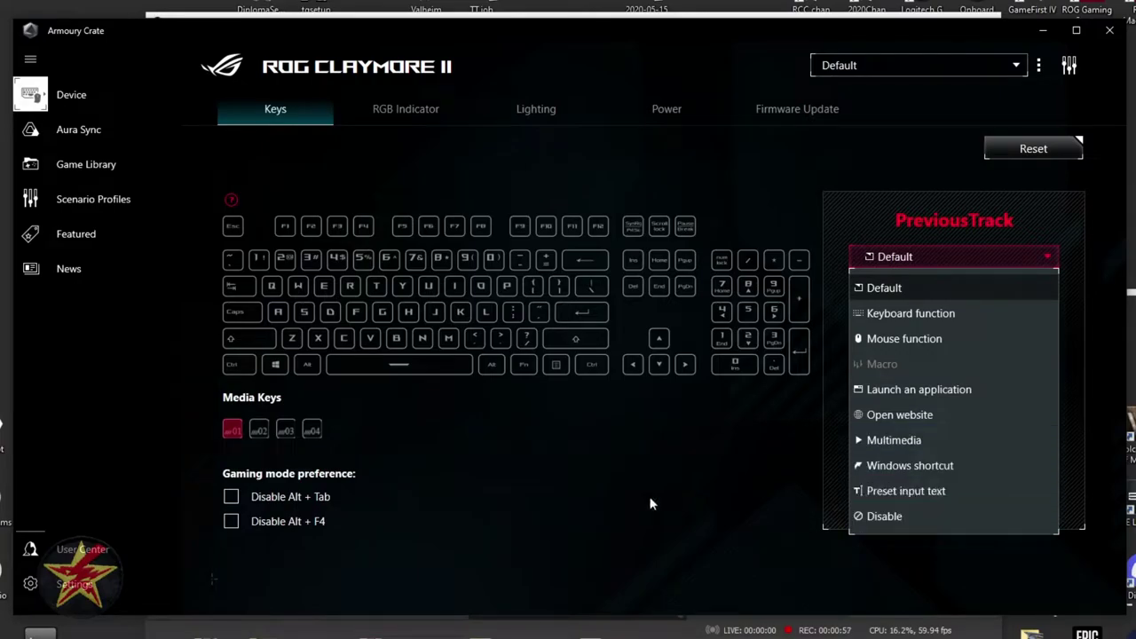
{"action": "left_click", "coordinate": [606, 497]}
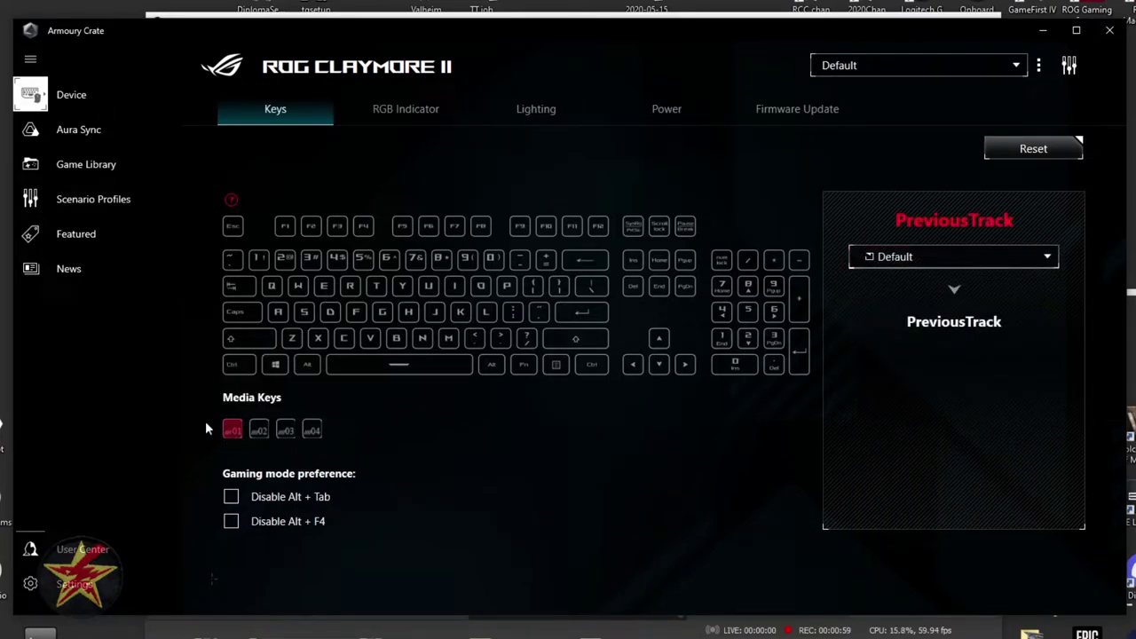
{"action": "left_click", "coordinate": [409, 322]}
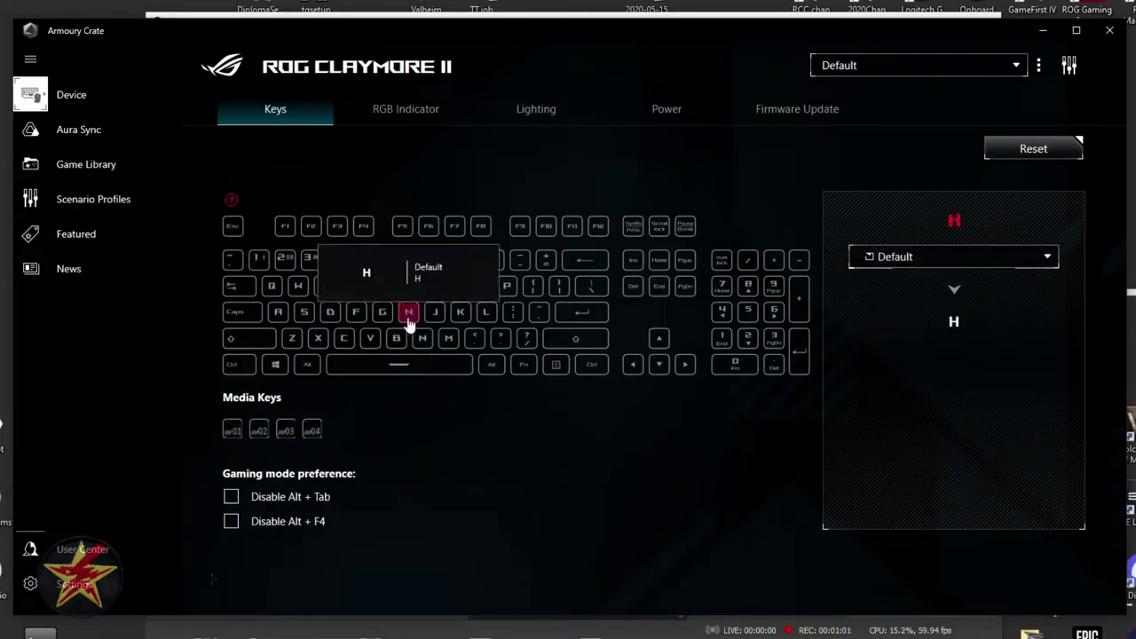
{"action": "left_click", "coordinate": [1008, 268]}
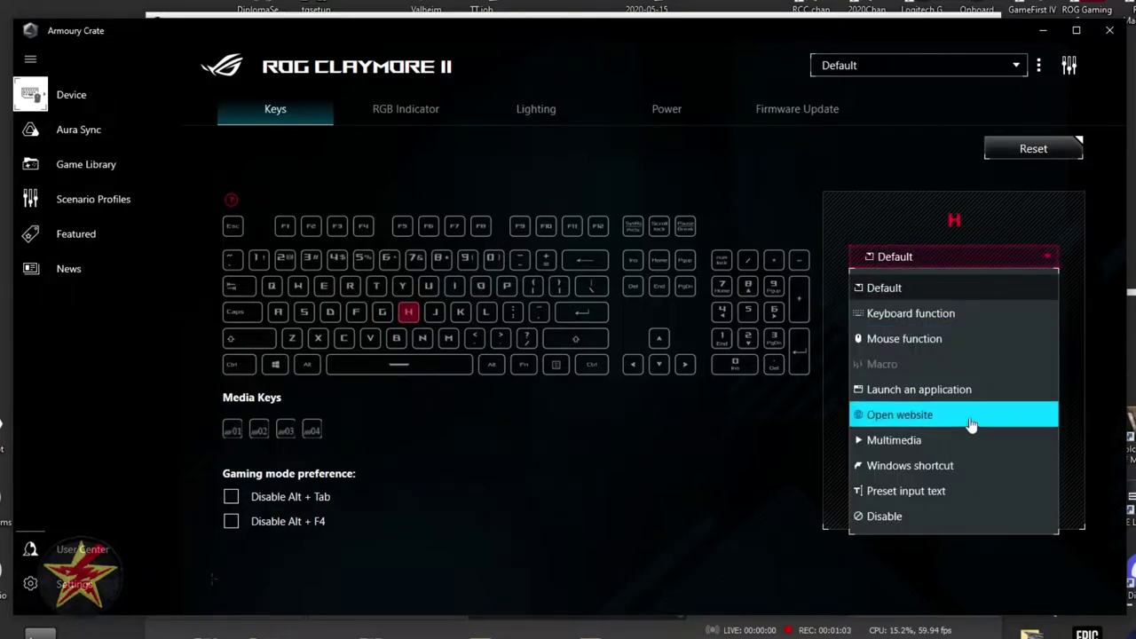
{"action": "left_click", "coordinate": [456, 436]}
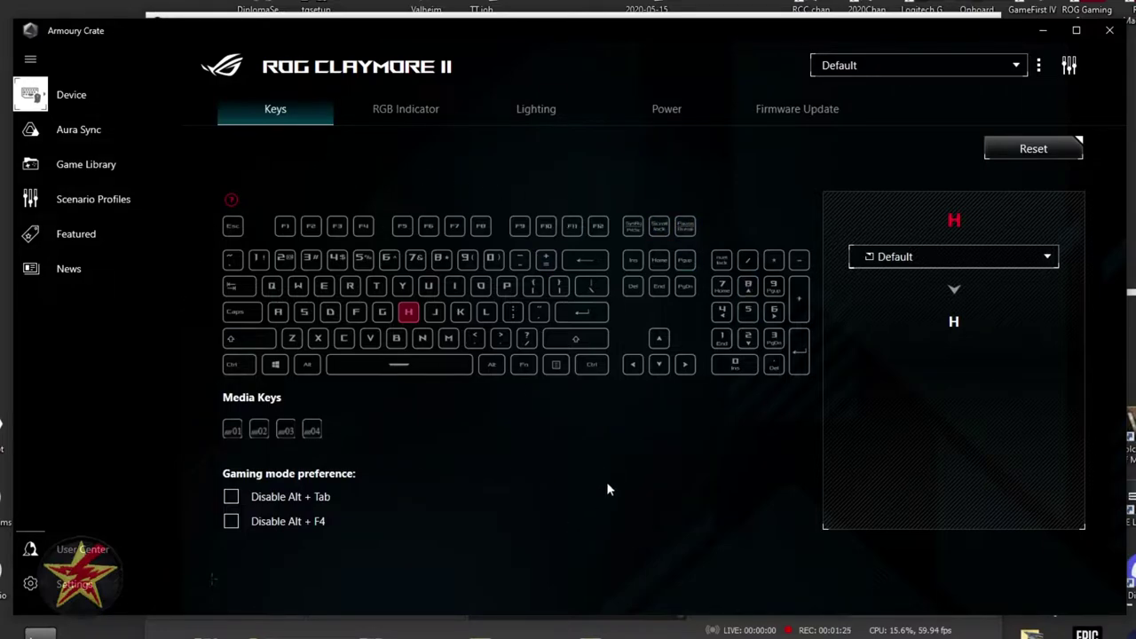
Try the RGB indicator's Sync with keyboard lighting effect and set it back to Battery Mode
{"action": "left_click", "coordinate": [399, 110]}
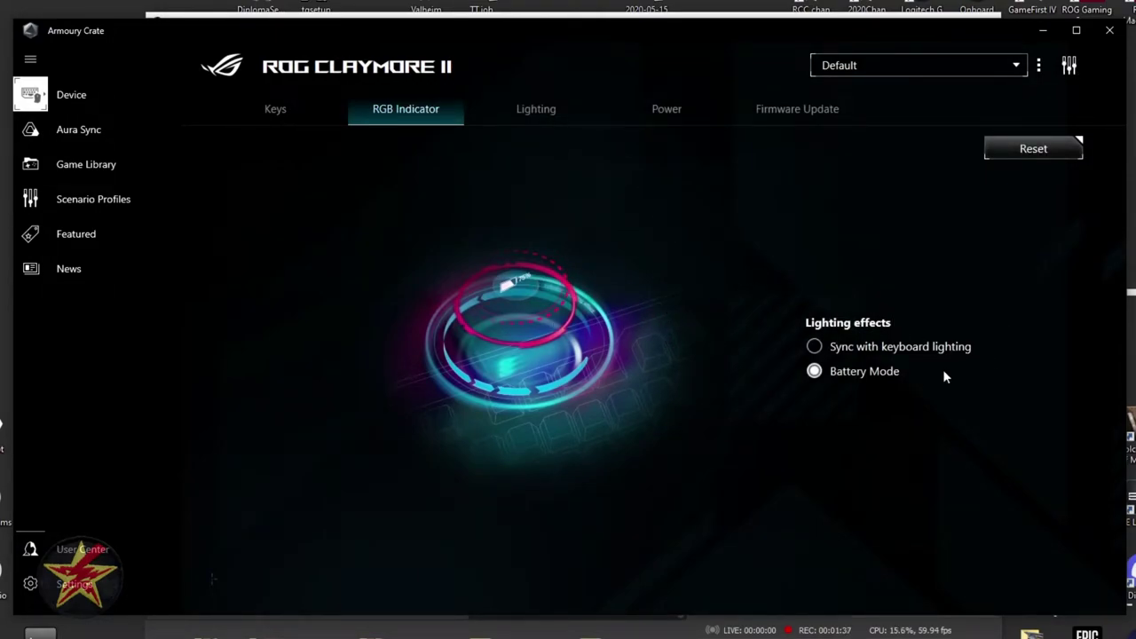
{"action": "left_click", "coordinate": [878, 352]}
{"action": "left_click", "coordinate": [858, 374]}
View the colour choices for the Static lighting effect without changing its colour
{"action": "left_click", "coordinate": [526, 111]}
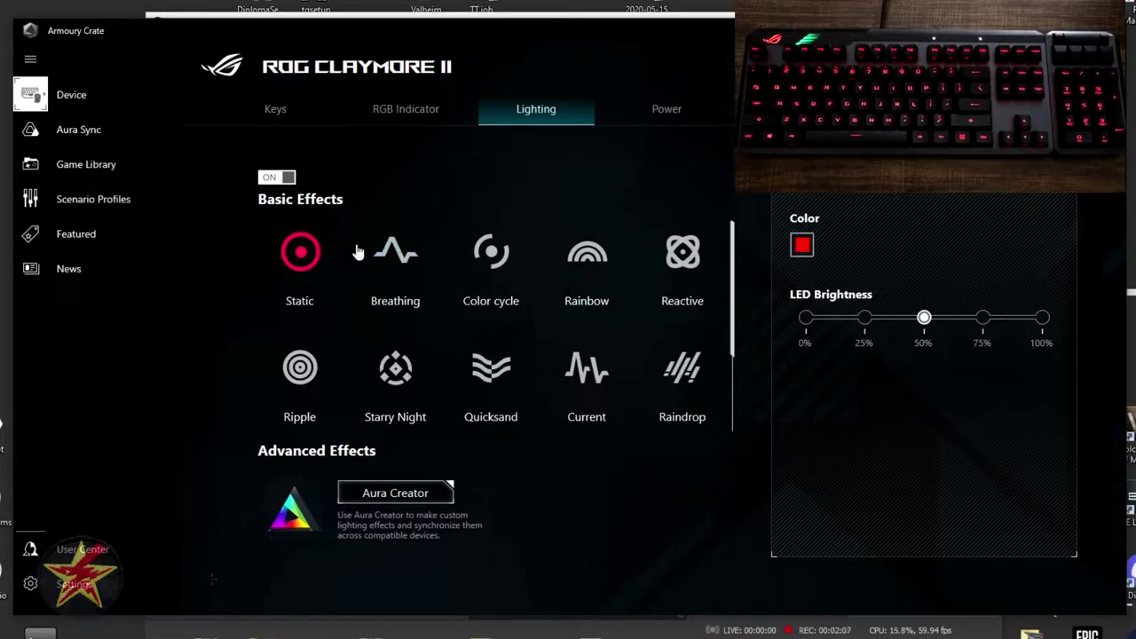
{"action": "left_click", "coordinate": [802, 246]}
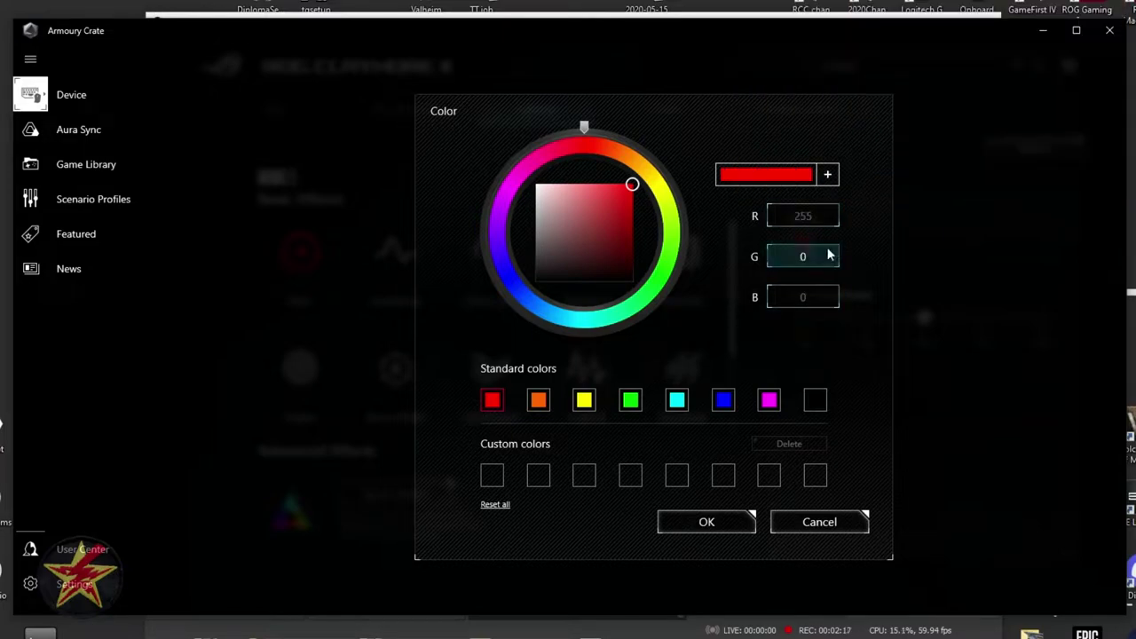
{"action": "left_click", "coordinate": [817, 521]}
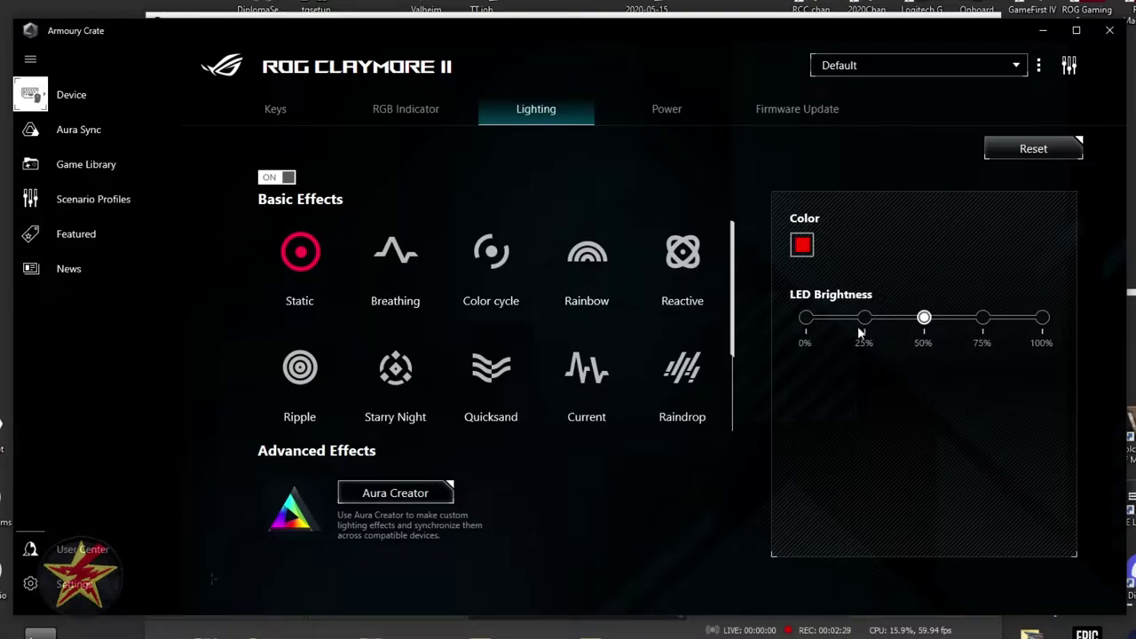
Apply the Breathing effect, try Double colours, and set it to Random colour at Normal speed
{"action": "left_click", "coordinate": [413, 259]}
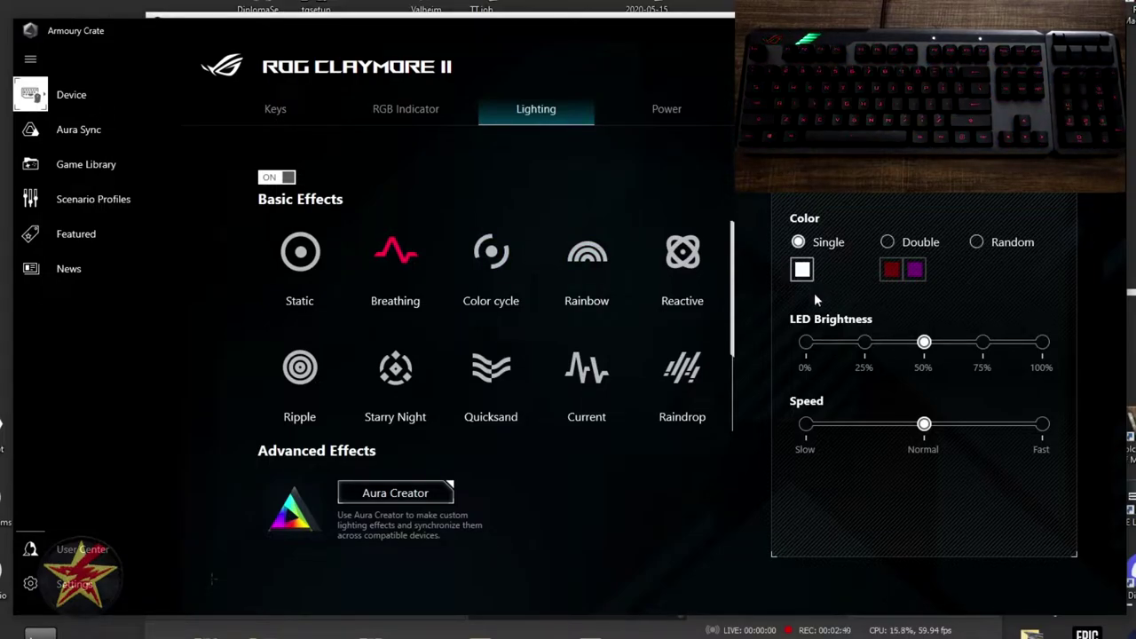
{"action": "left_click", "coordinate": [889, 244]}
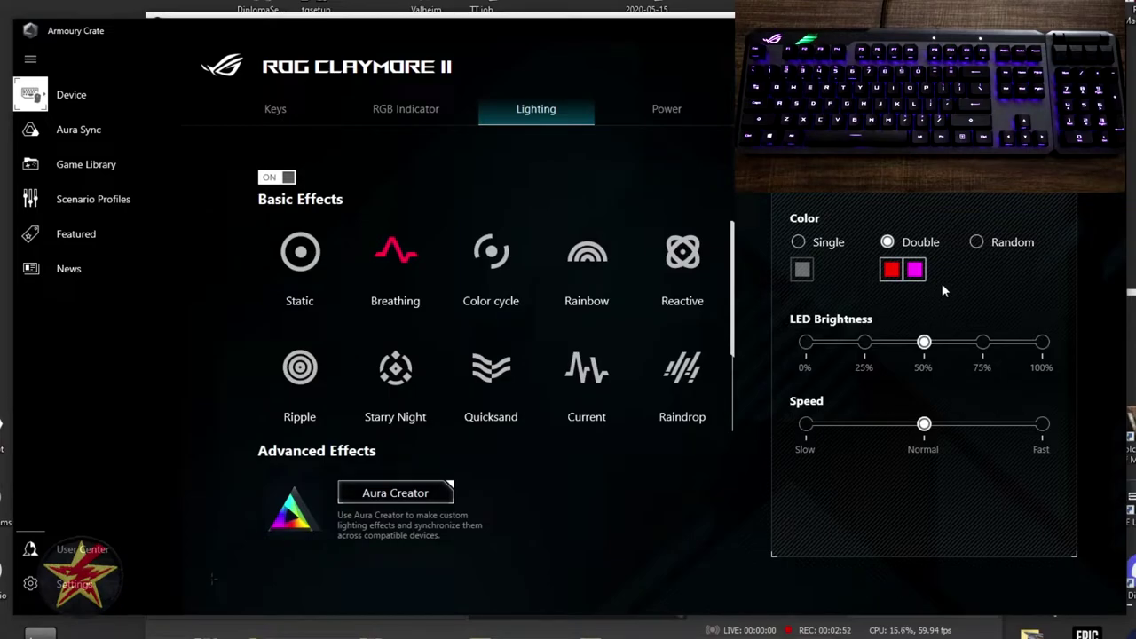
{"action": "left_click", "coordinate": [976, 247]}
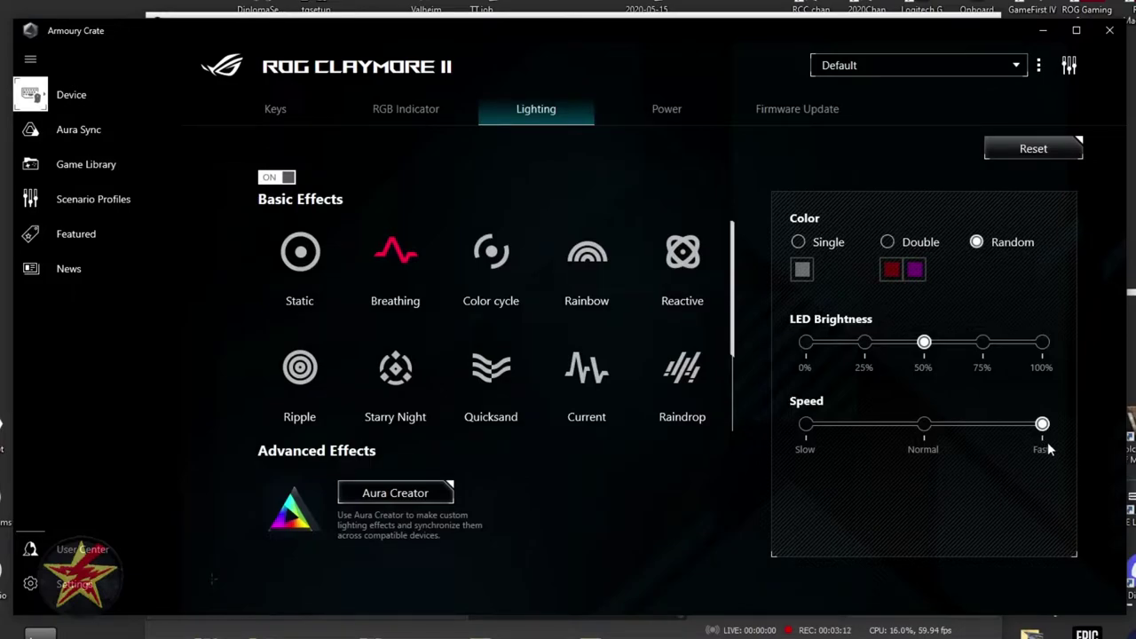
{"action": "left_click", "coordinate": [923, 426]}
Preview the Color cycle effect, apply Rainbow, and view the colour choices of its red gradient stop without changing it
{"action": "left_click", "coordinate": [494, 269]}
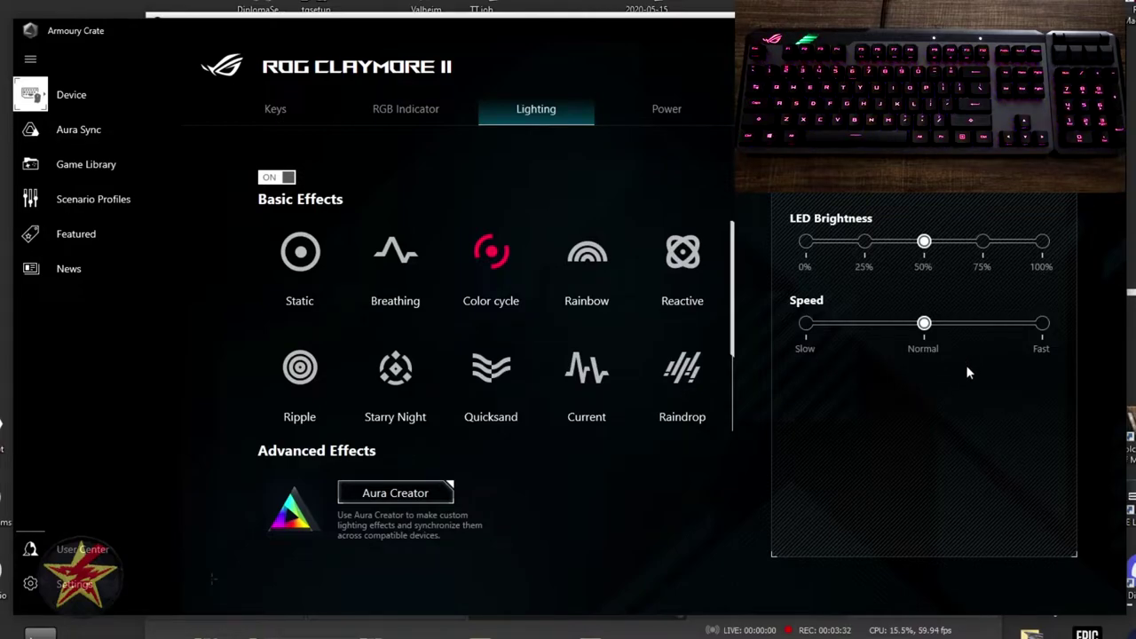
{"action": "left_click", "coordinate": [589, 257]}
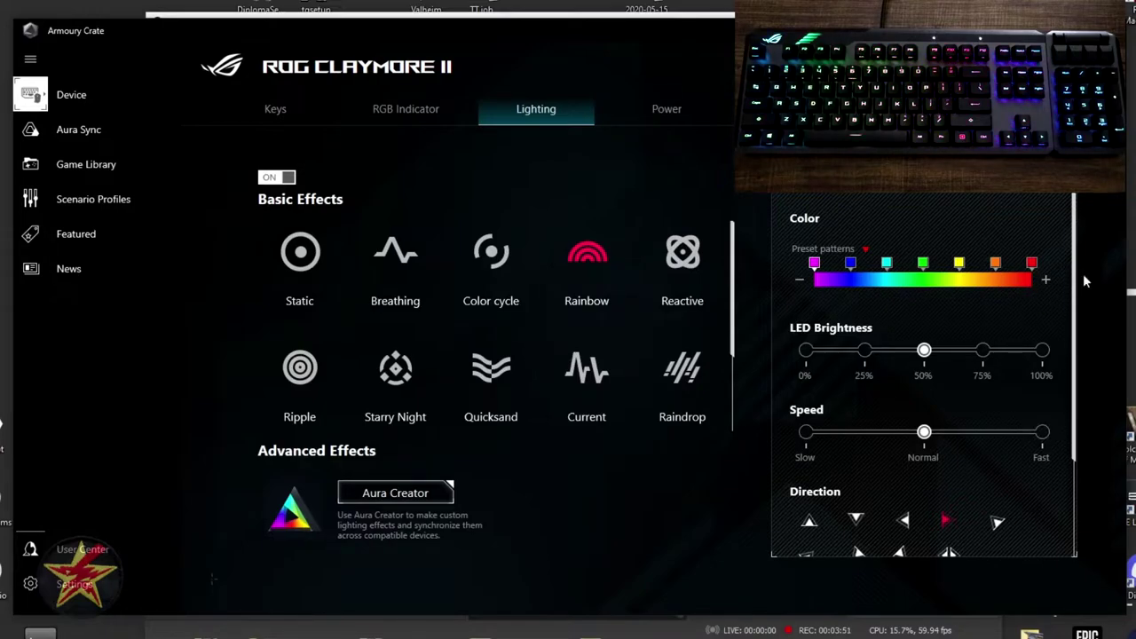
{"action": "left_click", "coordinate": [1030, 264]}
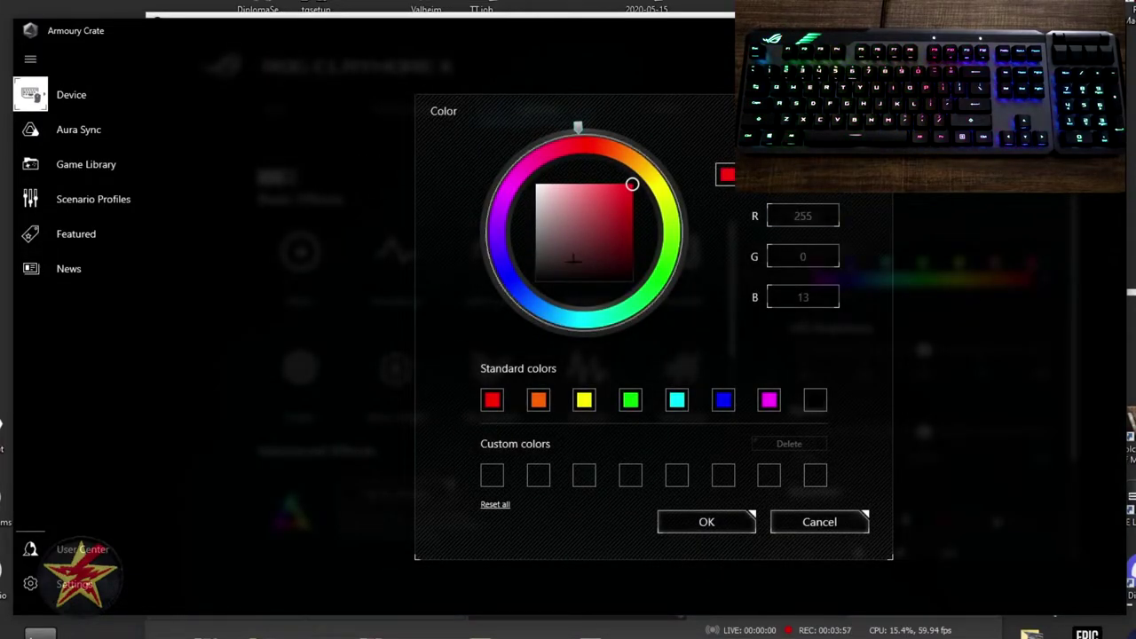
{"action": "left_click", "coordinate": [801, 525]}
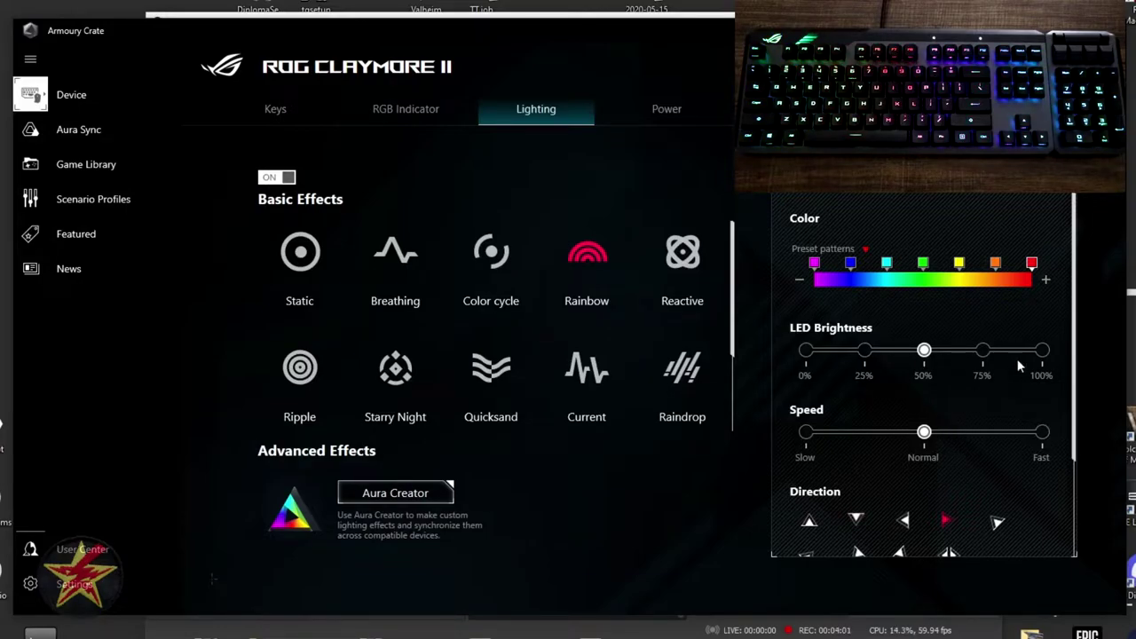
Try a leftward direction and Normal thickness on the Rainbow effect, restoring the rightward direction and Thick setting
{"action": "scroll", "coordinate": [1007, 474], "scroll_direction": "down", "scroll_amount": 3}
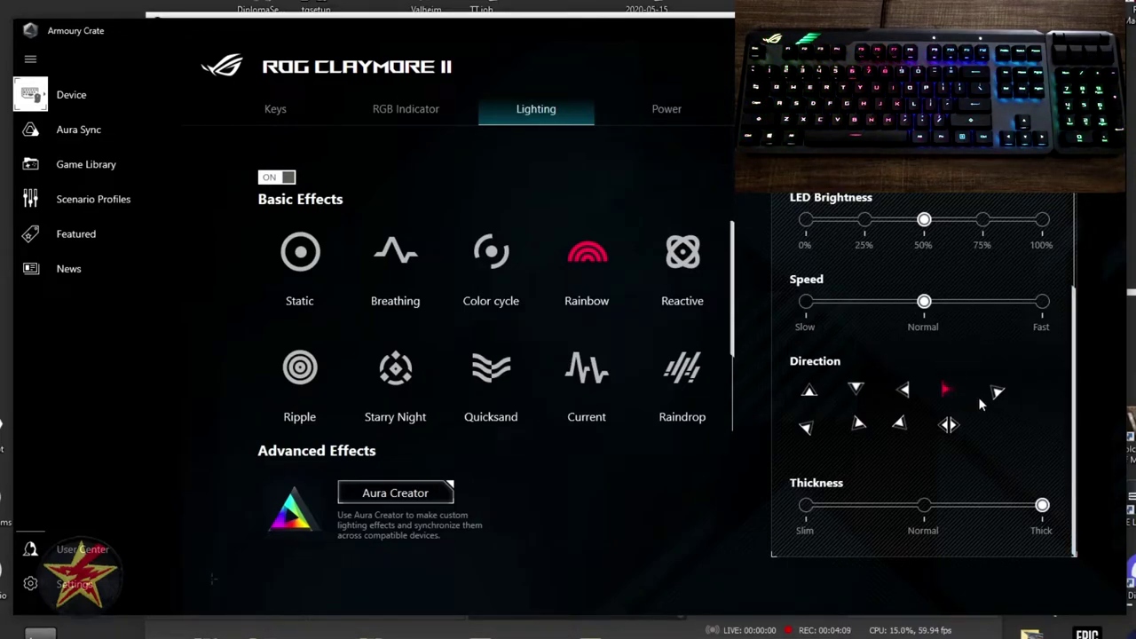
{"action": "left_click", "coordinate": [912, 395]}
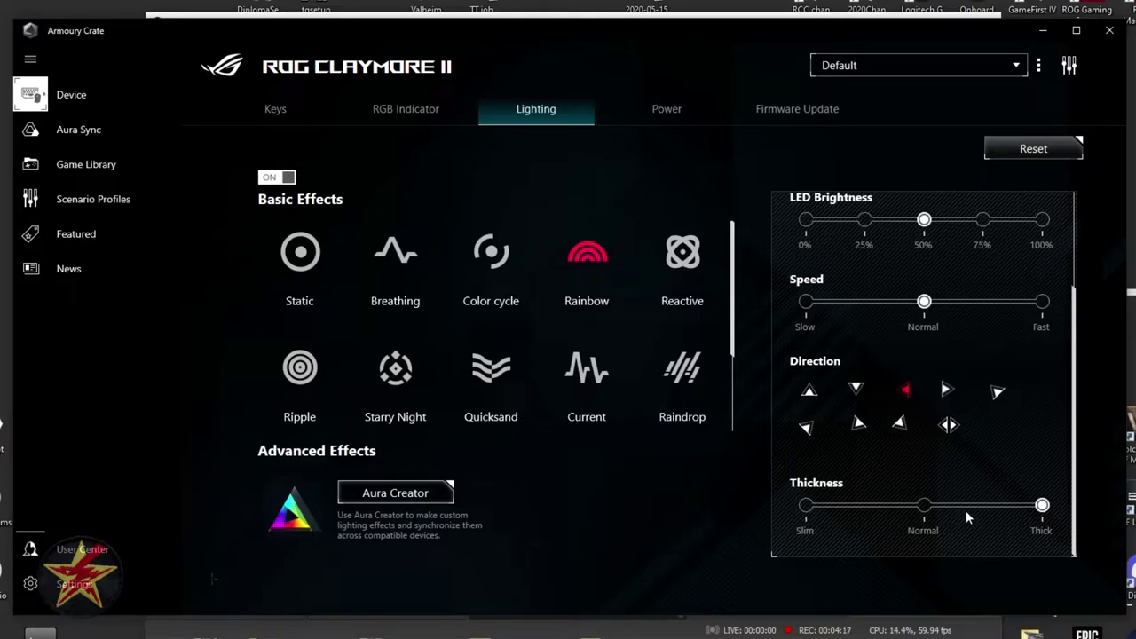
{"action": "left_click", "coordinate": [947, 394]}
{"action": "left_click", "coordinate": [924, 507]}
{"action": "left_click", "coordinate": [1043, 507]}
{"action": "scroll", "coordinate": [1033, 463], "scroll_direction": "up", "scroll_amount": 2}
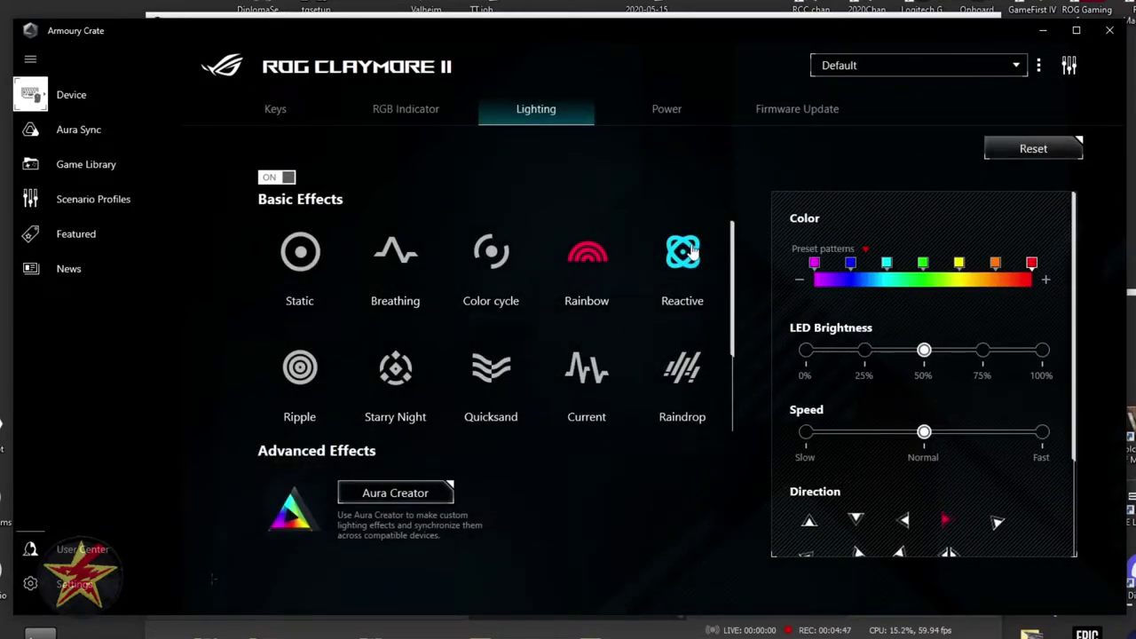
Preview the Reactive effect and apply the Ripple effect with Pattern colouring
{"action": "left_click", "coordinate": [694, 252]}
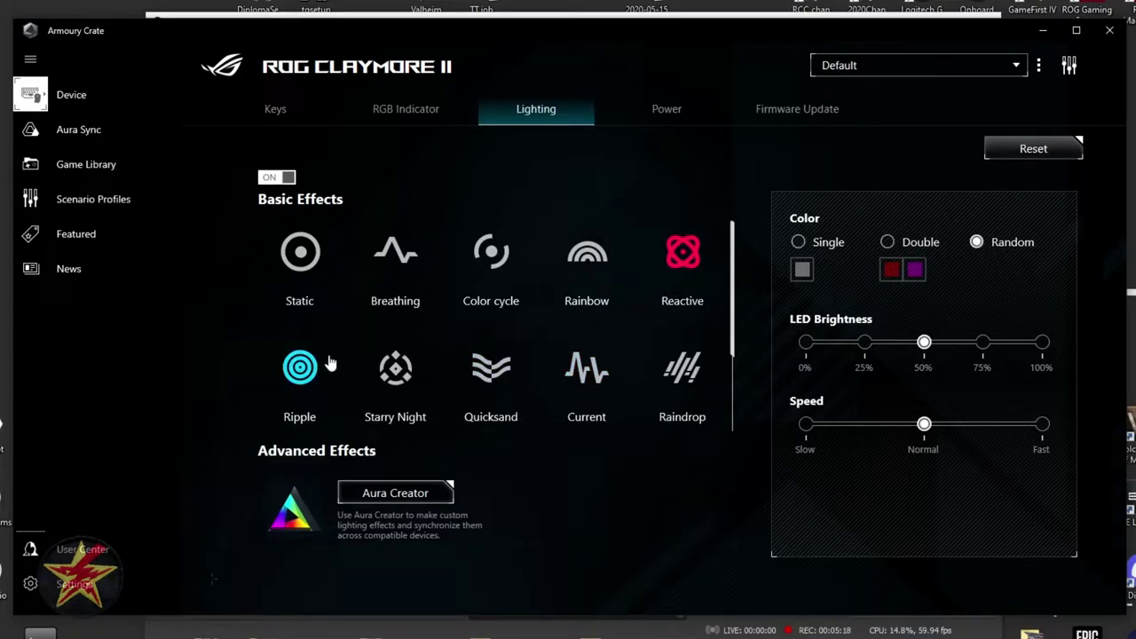
{"action": "left_click", "coordinate": [312, 379]}
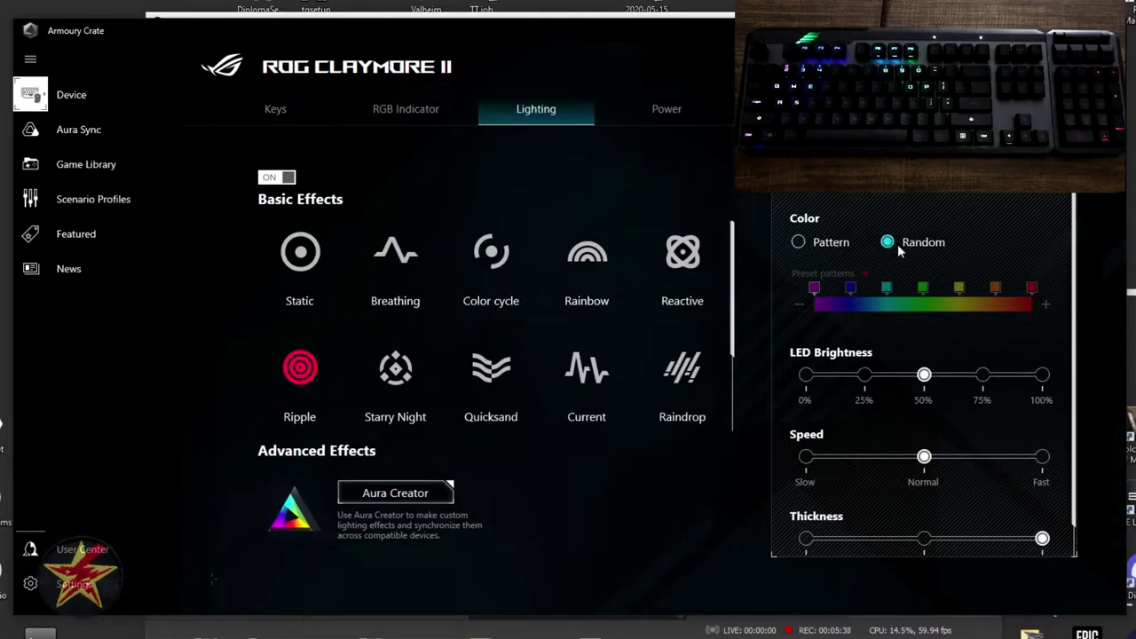
{"action": "left_click", "coordinate": [802, 241]}
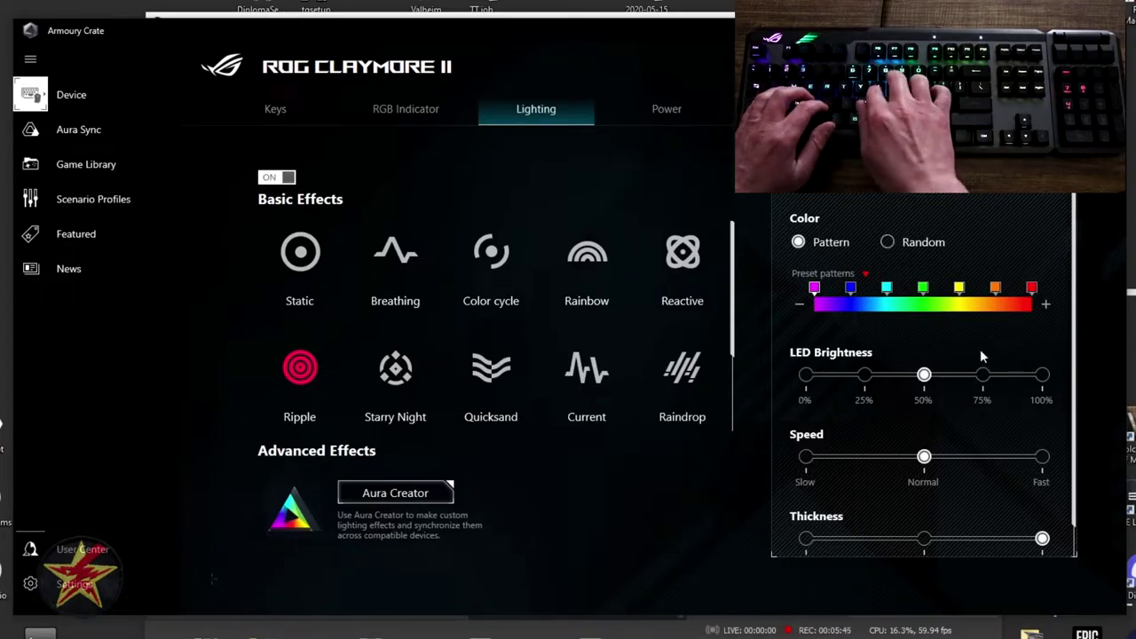
{"action": "scroll", "coordinate": [994, 486], "scroll_direction": "down", "scroll_amount": 1}
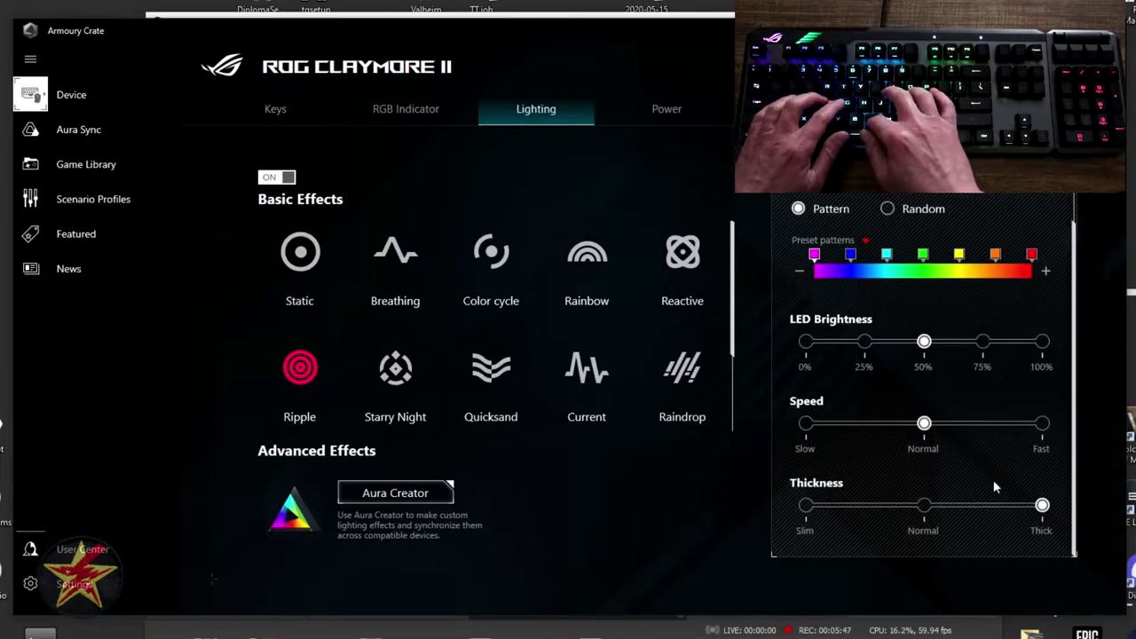
Apply the Starry Night effect and review its background, effect colour, brightness and speed settings
{"action": "scroll", "coordinate": [398, 302], "scroll_direction": "down", "scroll_amount": 2}
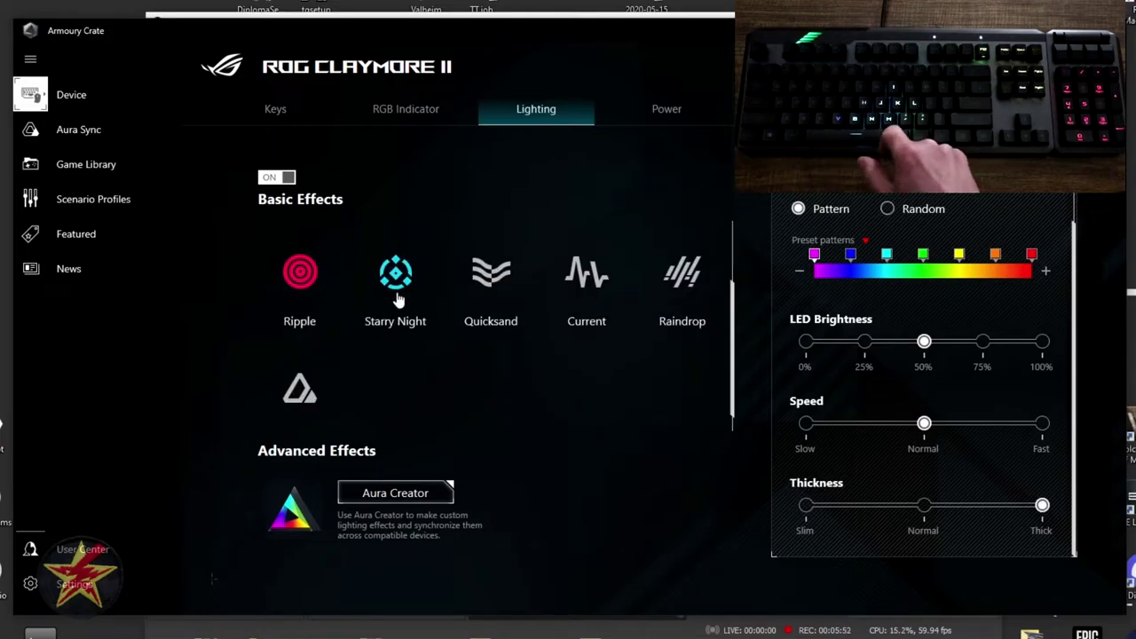
{"action": "left_click", "coordinate": [397, 296]}
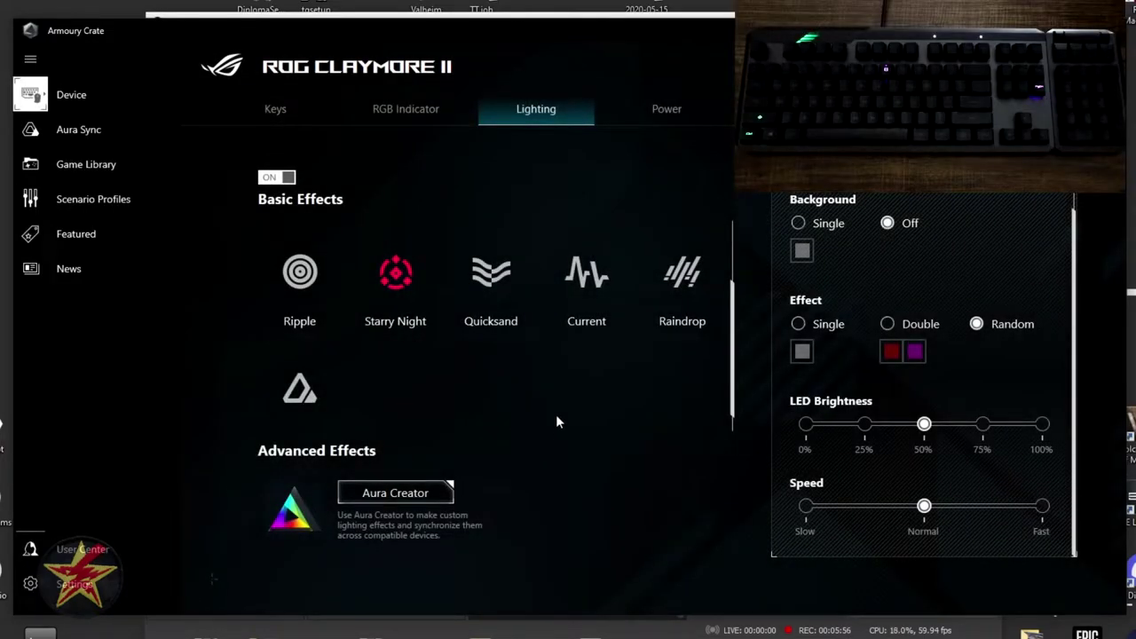
{"action": "scroll", "coordinate": [955, 292], "scroll_direction": "up", "scroll_amount": 1}
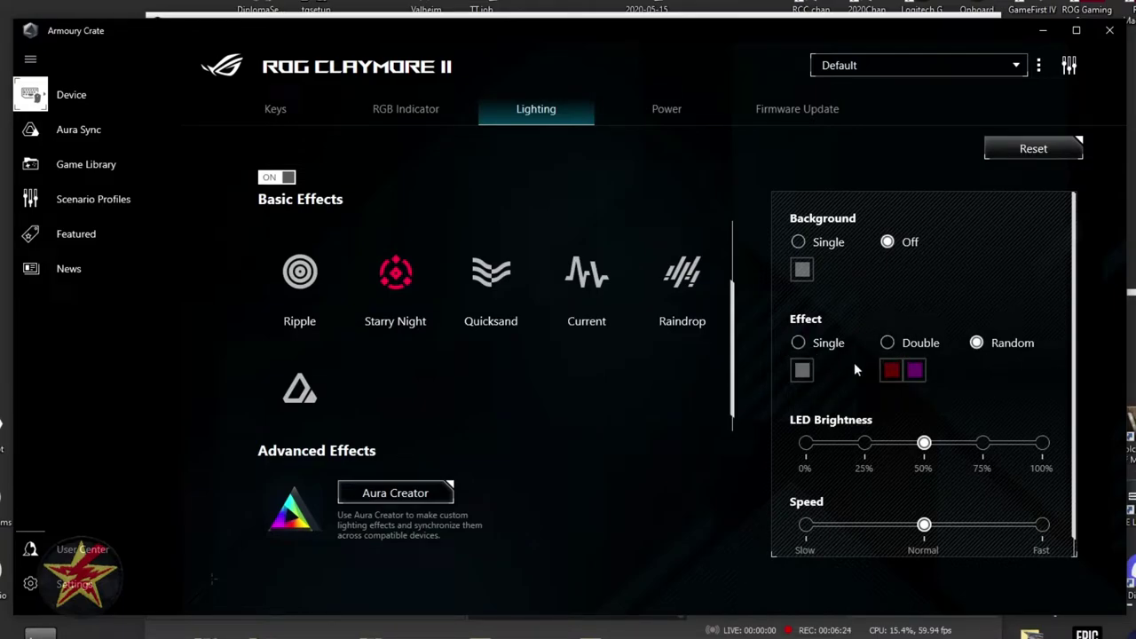
{"action": "scroll", "coordinate": [968, 386], "scroll_direction": "down", "scroll_amount": 1}
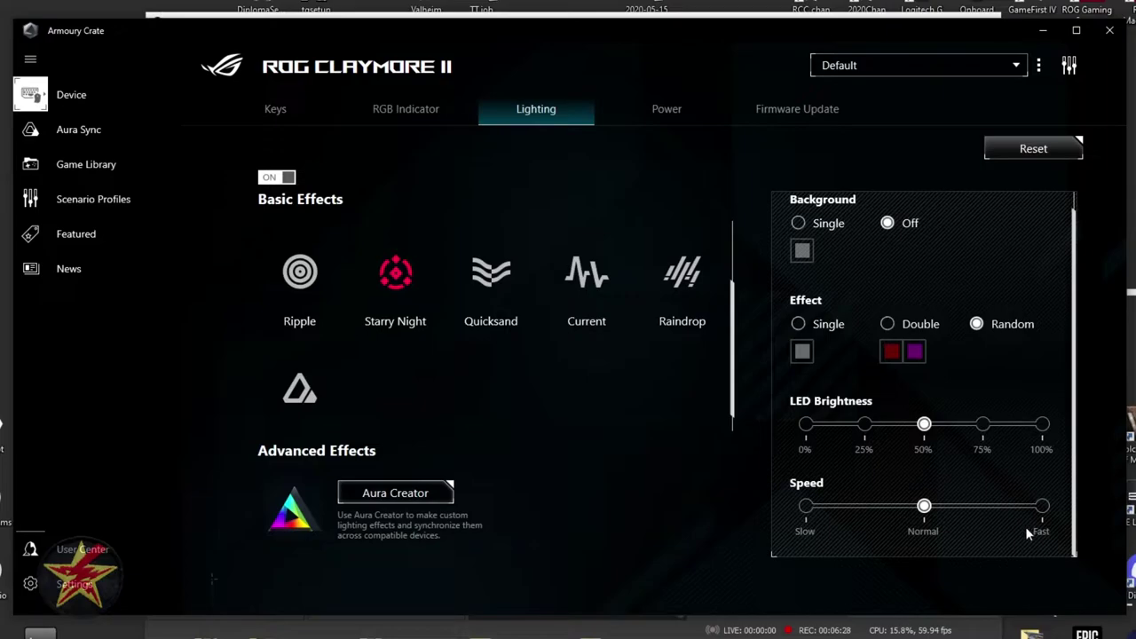
Apply the Quicksand effect, try its upward direction, and set the direction to downward
{"action": "left_click", "coordinate": [491, 272]}
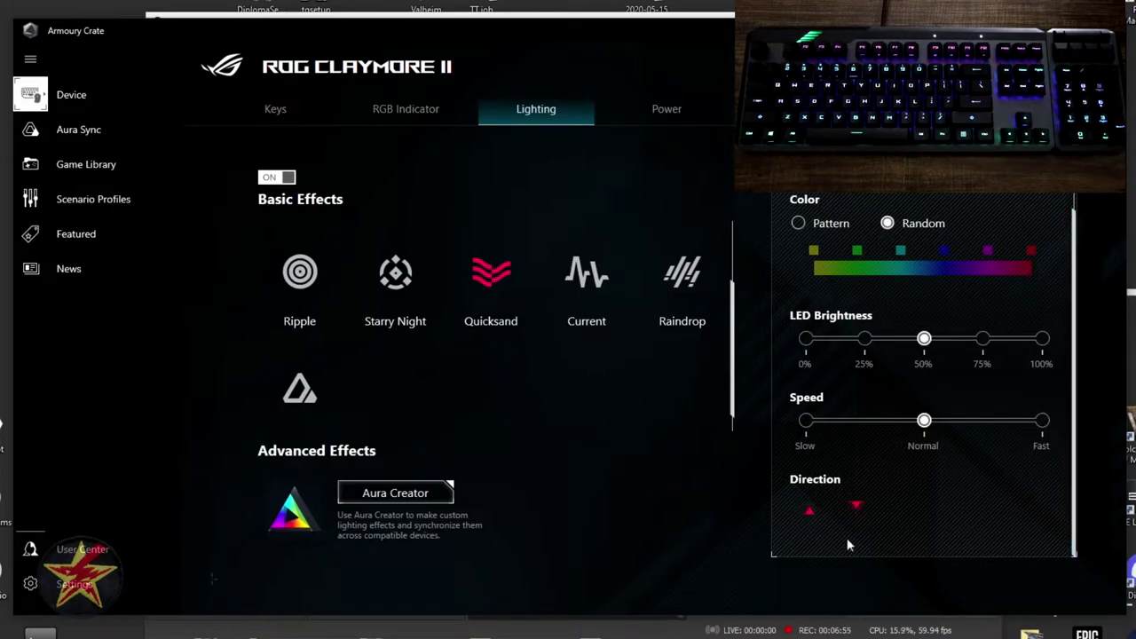
{"action": "left_click", "coordinate": [856, 508]}
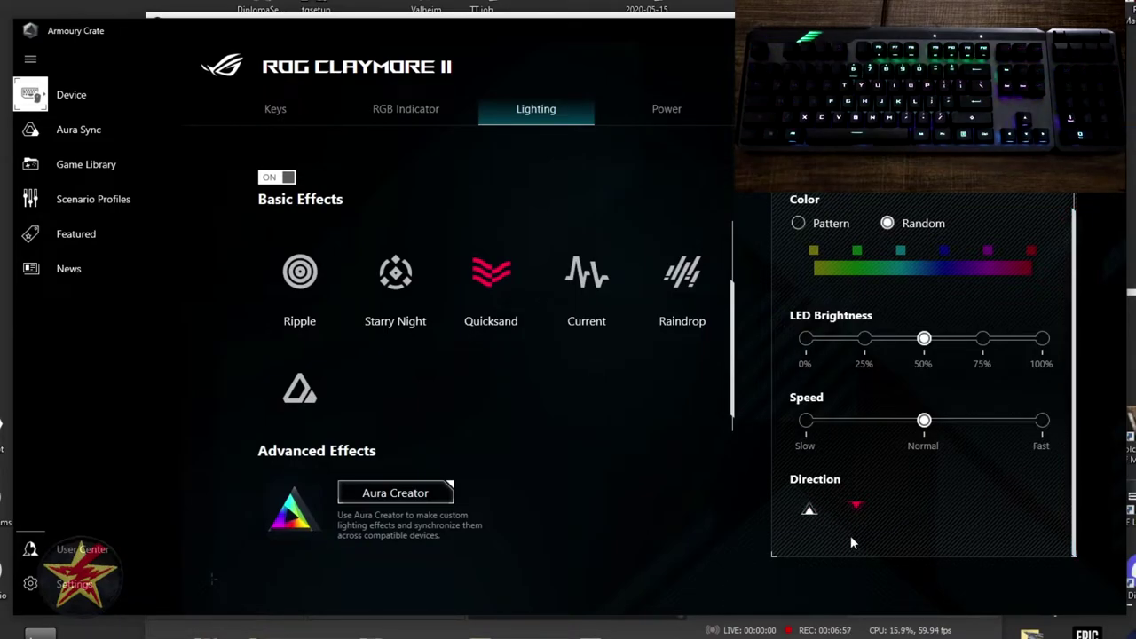
{"action": "left_click", "coordinate": [805, 521]}
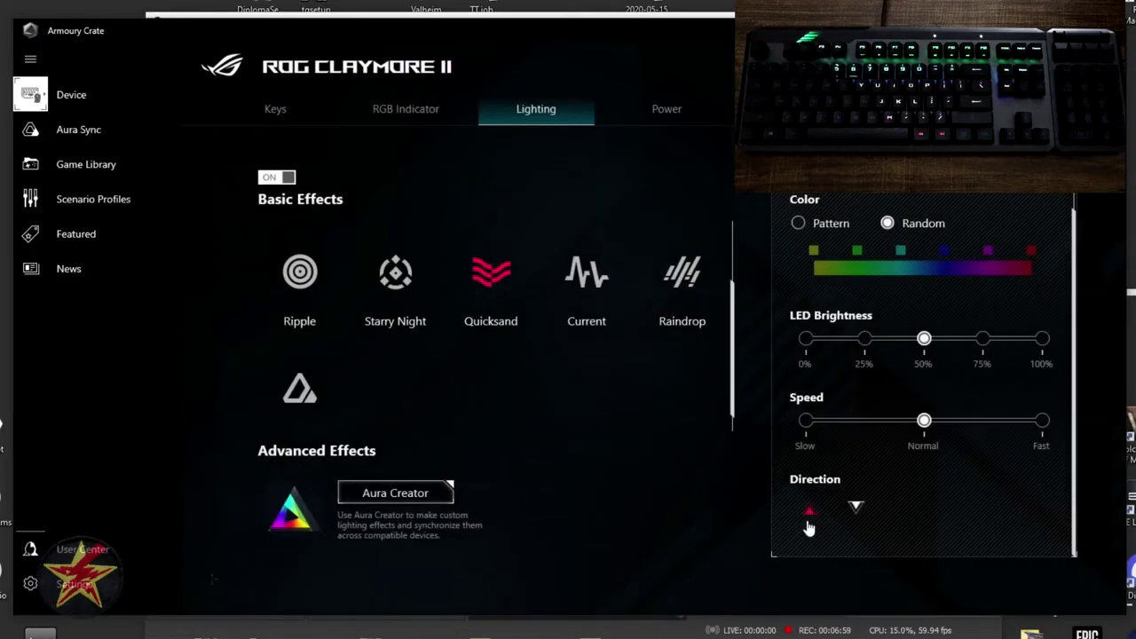
{"action": "left_click", "coordinate": [859, 507]}
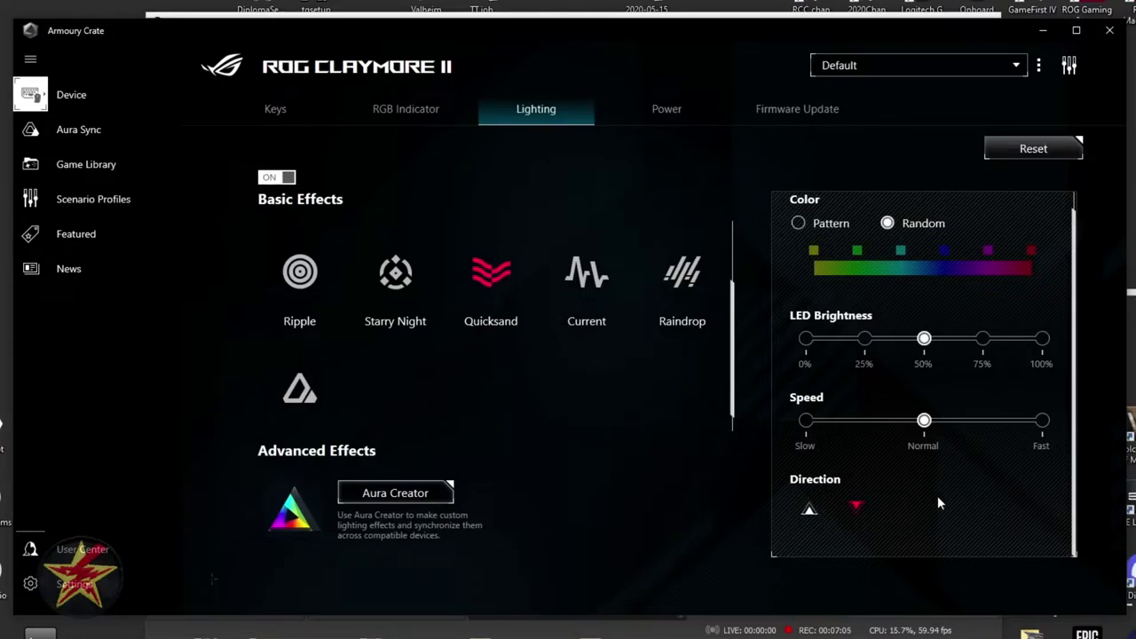
Preview the Current and Raindrop effects, trying a Single background on Raindrop and setting its background back to Off
{"action": "left_click", "coordinate": [588, 273]}
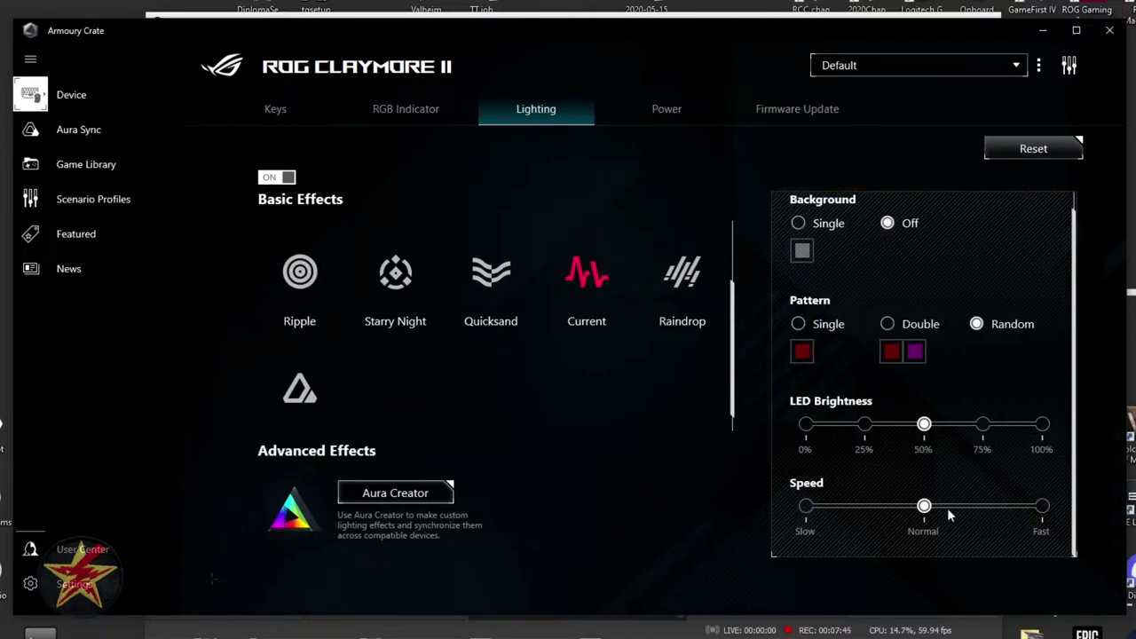
{"action": "left_click", "coordinate": [685, 295]}
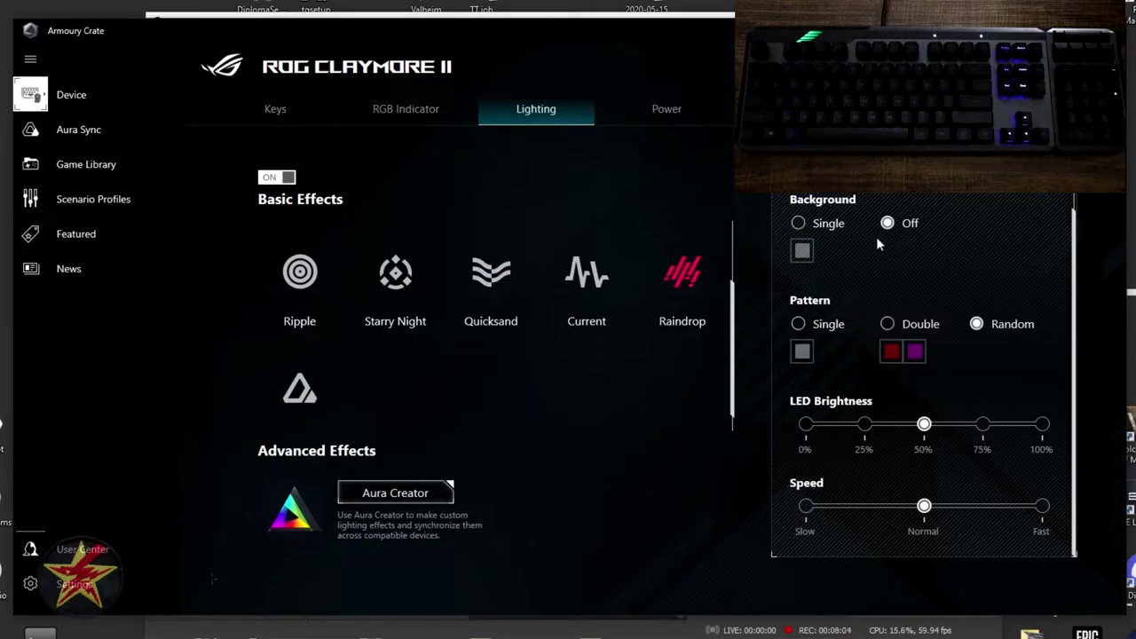
{"action": "left_click", "coordinate": [798, 224]}
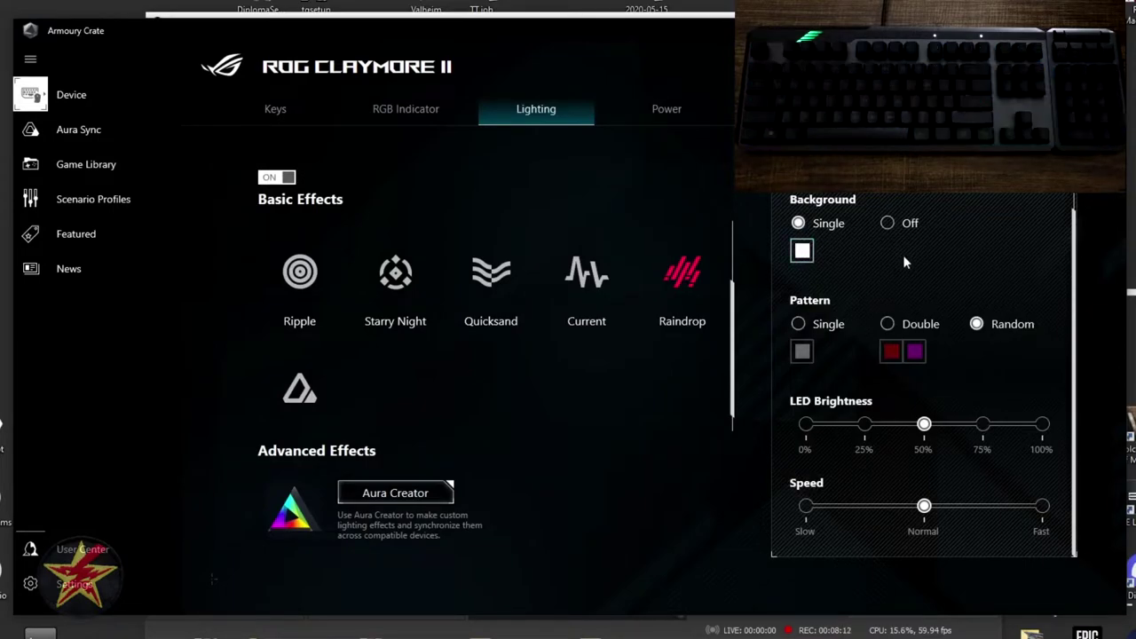
{"action": "left_click", "coordinate": [886, 223]}
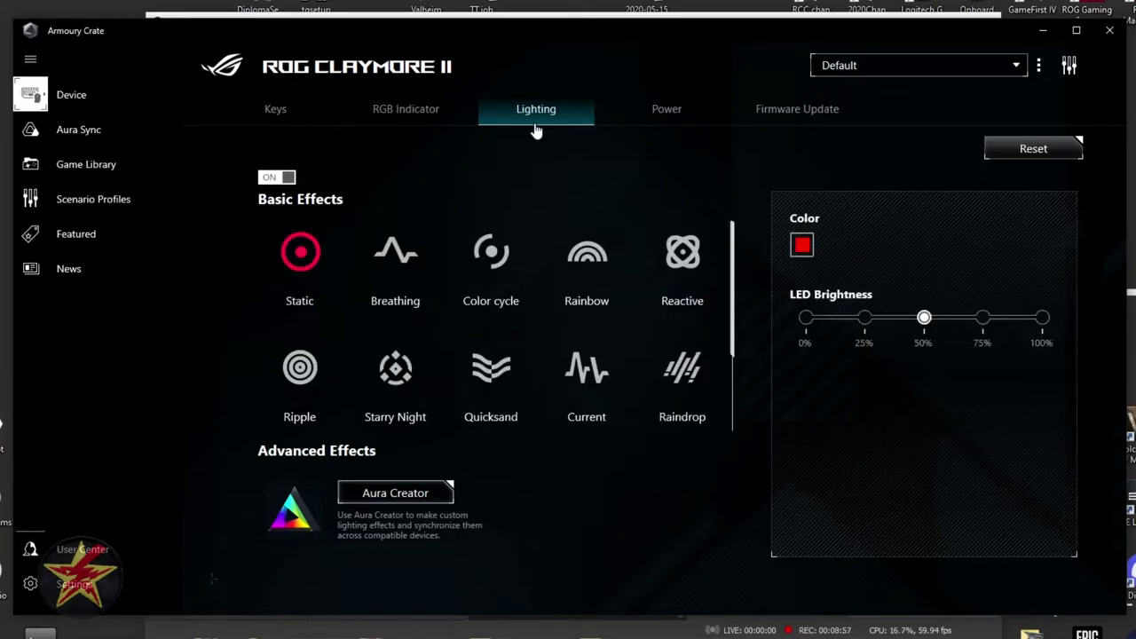
Review the keyboard's wireless power saving options, including the battery alert, sleep timer and power saving mode
{"action": "left_click", "coordinate": [677, 111]}
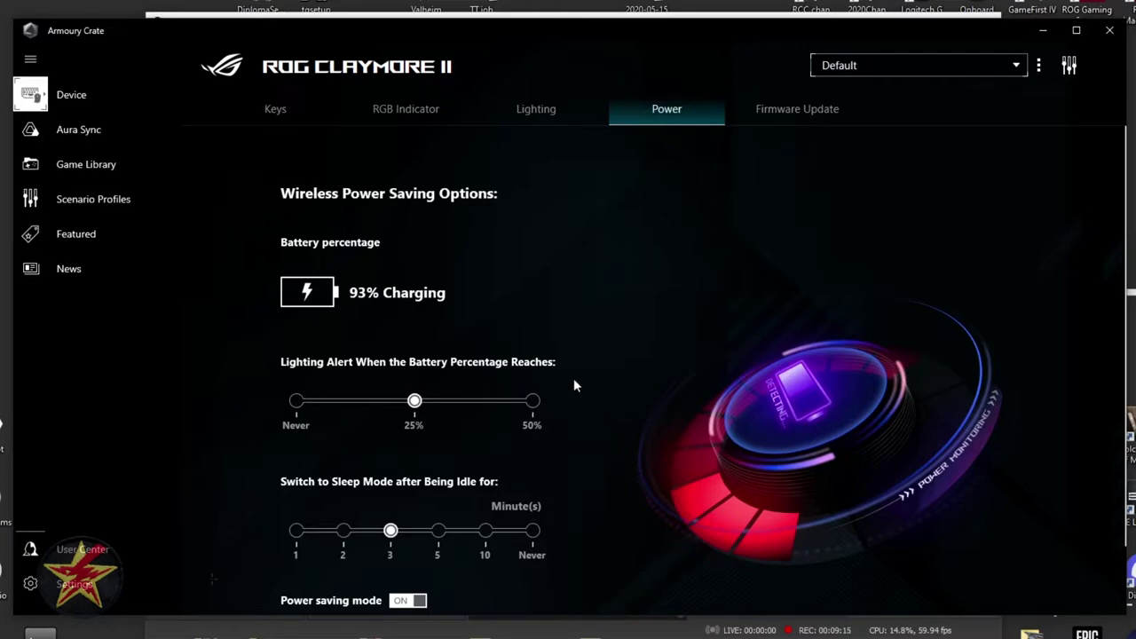
{"action": "scroll", "coordinate": [573, 380], "scroll_direction": "down", "scroll_amount": 1}
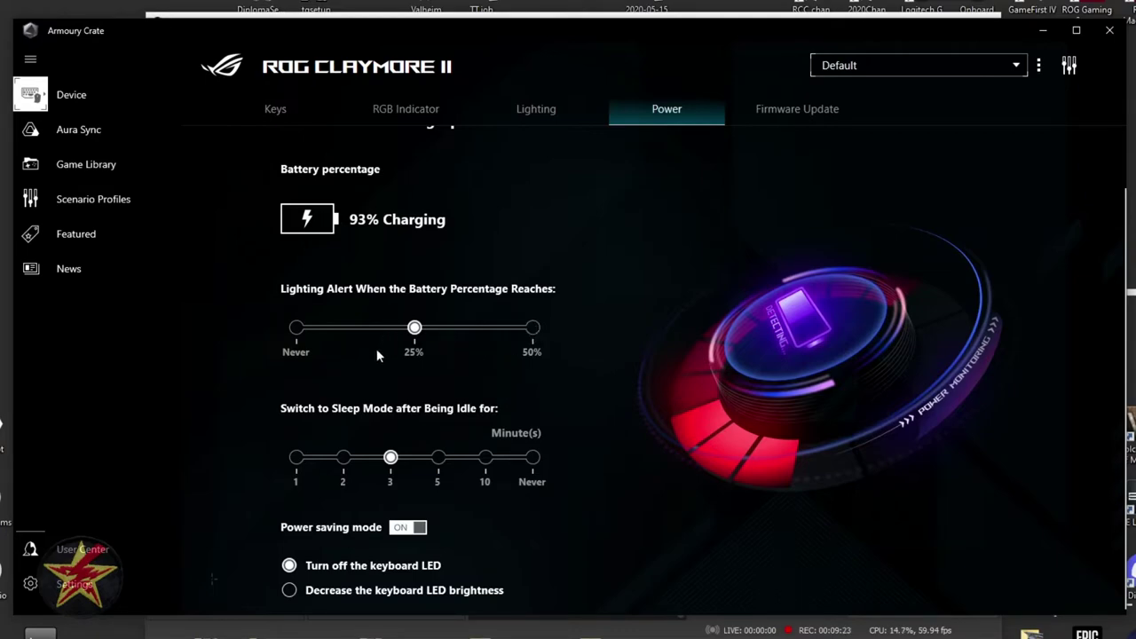
{"action": "scroll", "coordinate": [264, 439], "scroll_direction": "down", "scroll_amount": 1}
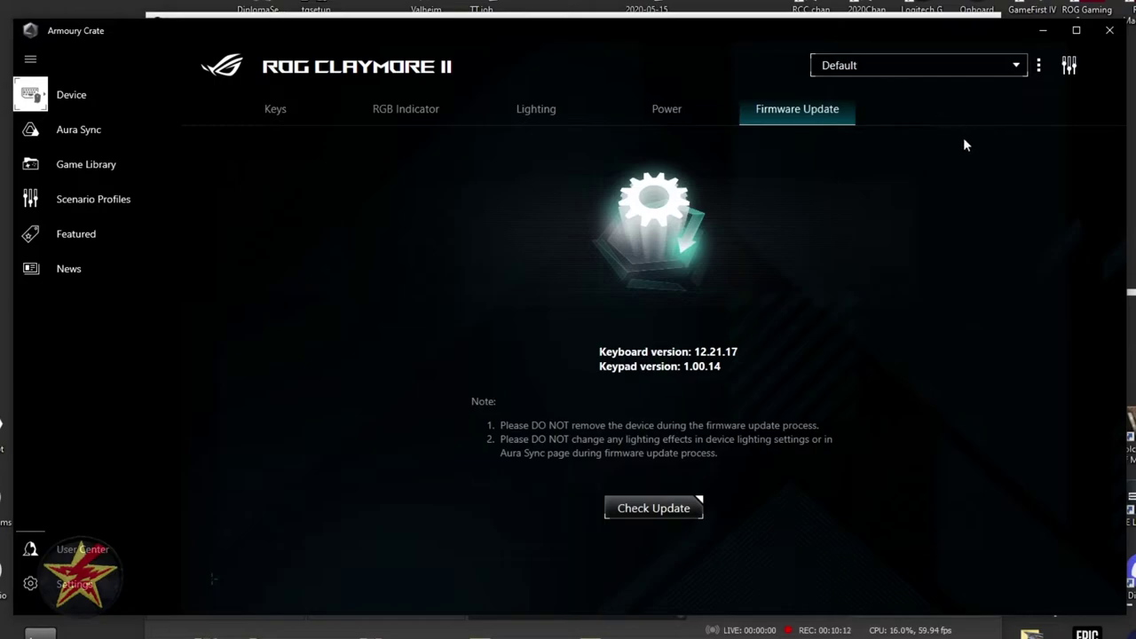
Review the list of available keyboard profiles and the profile management options, leaving the Default profile in use
{"action": "left_click", "coordinate": [1014, 75]}
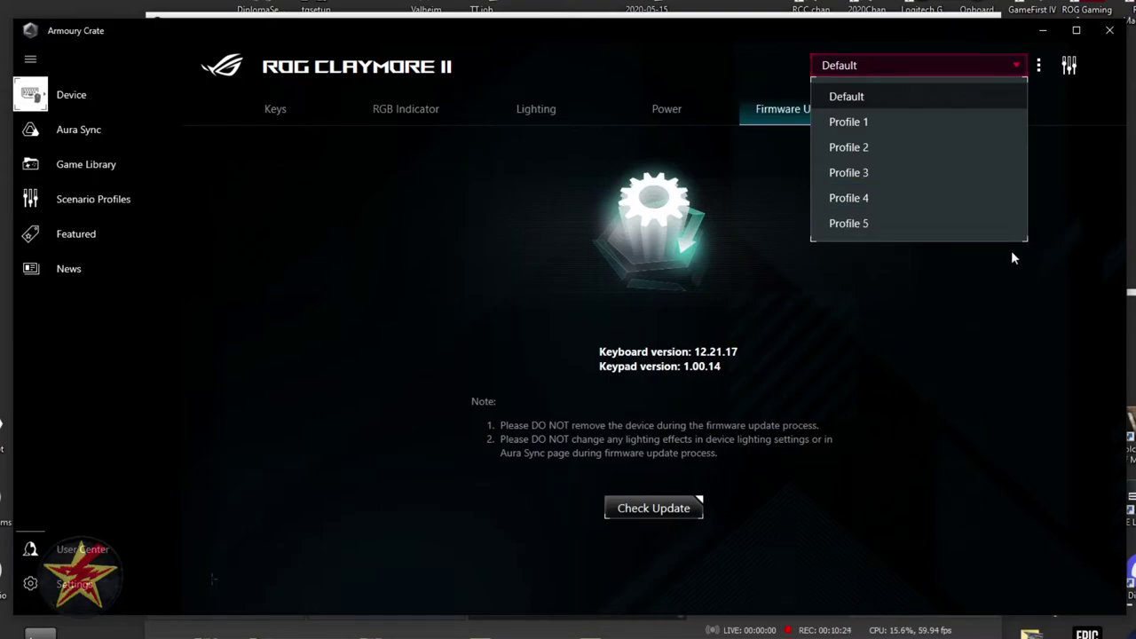
{"action": "left_click", "coordinate": [1039, 65]}
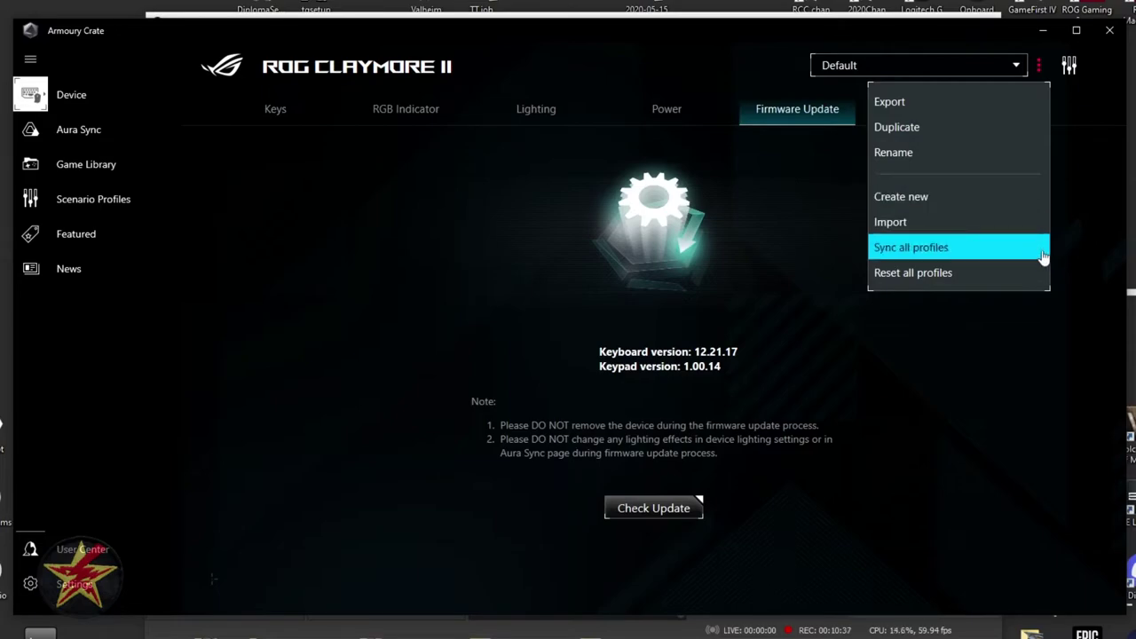
{"action": "left_click", "coordinate": [1045, 372]}
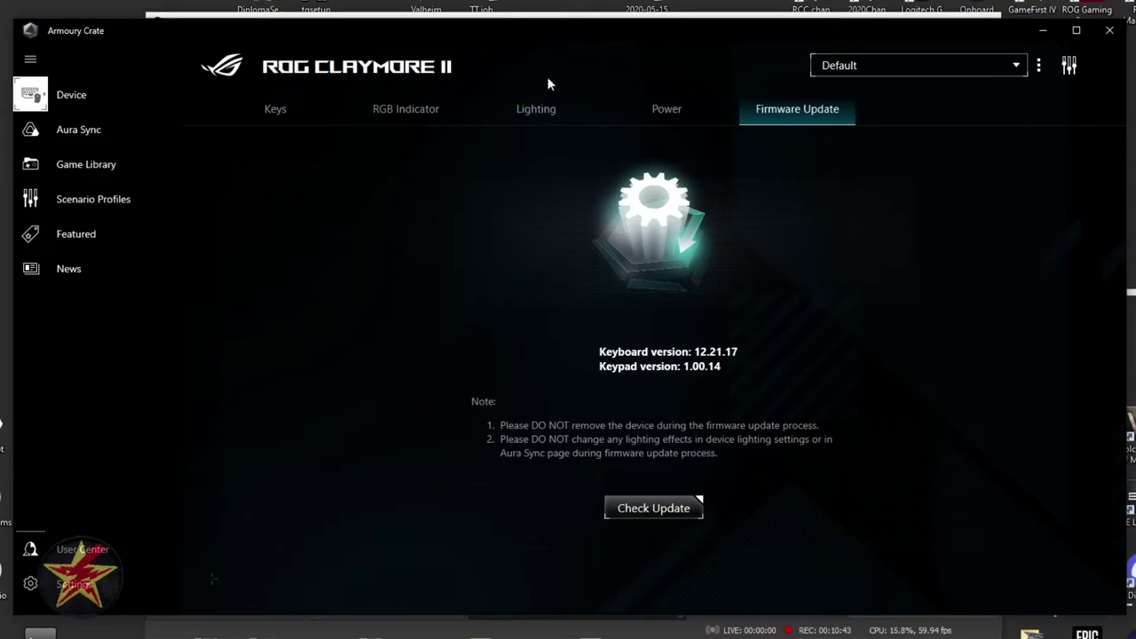
Open the Macro page, record a test sequence of keystrokes and mouse clicks in Macro01, and discard the recording
{"action": "left_click", "coordinate": [40, 97]}
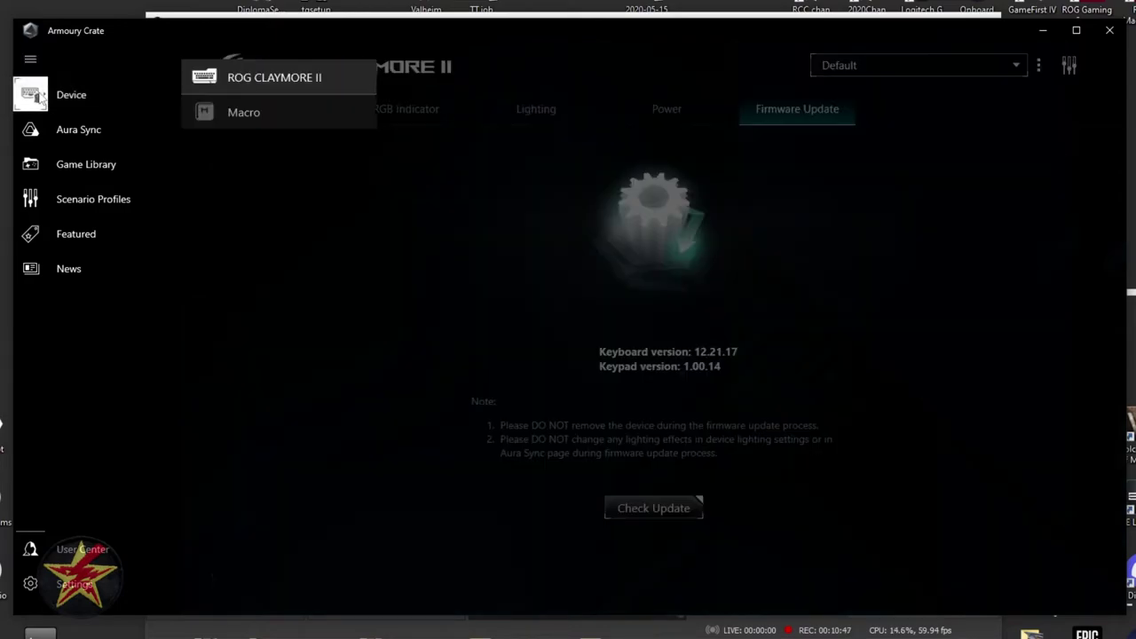
{"action": "left_click", "coordinate": [266, 116]}
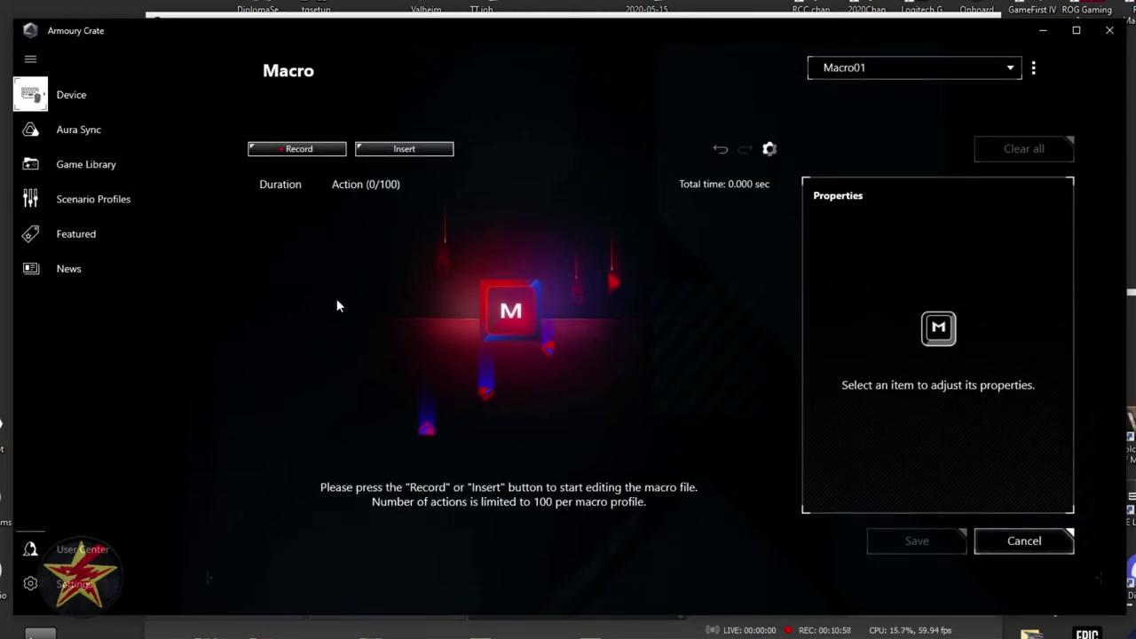
{"action": "left_click", "coordinate": [288, 155]}
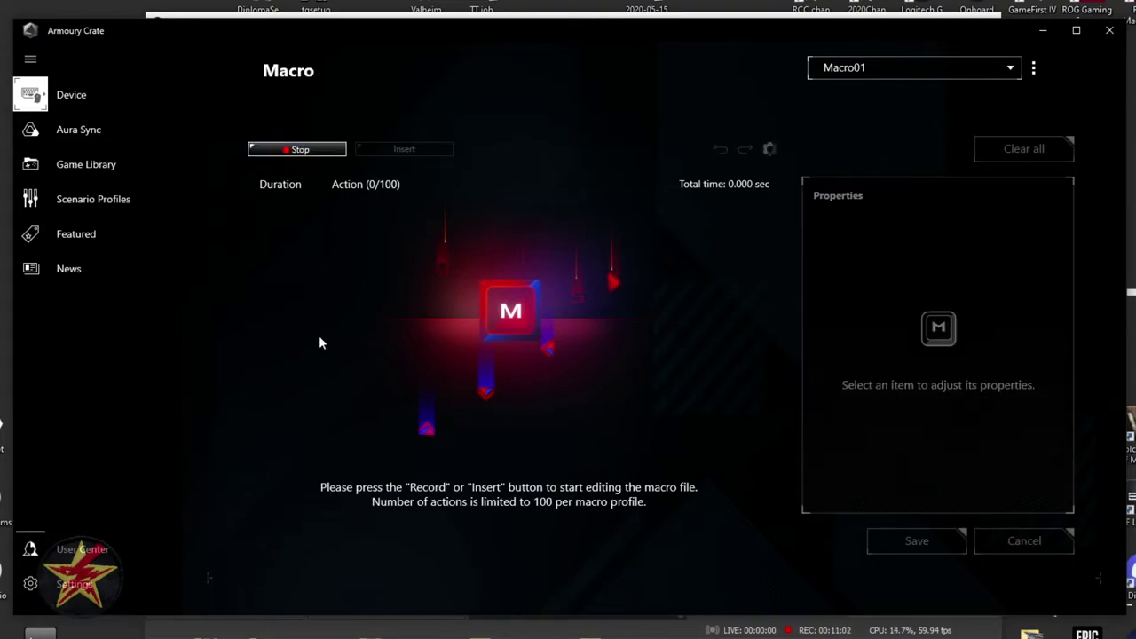
{"action": "key", "text": "t"}
{"action": "key", "text": "r"}
{"action": "key", "text": "e"}
{"action": "key", "text": "h"}
{"action": "key", "text": "m"}
{"action": "key", "text": "g"}
{"action": "key", "text": "s"}
{"action": "key", "text": "f"}
{"action": "key", "text": "t"}
{"action": "key", "text": "k"}
{"action": "key", "text": "j"}
{"action": "key", "text": "u"}
{"action": "key", "text": "b"}
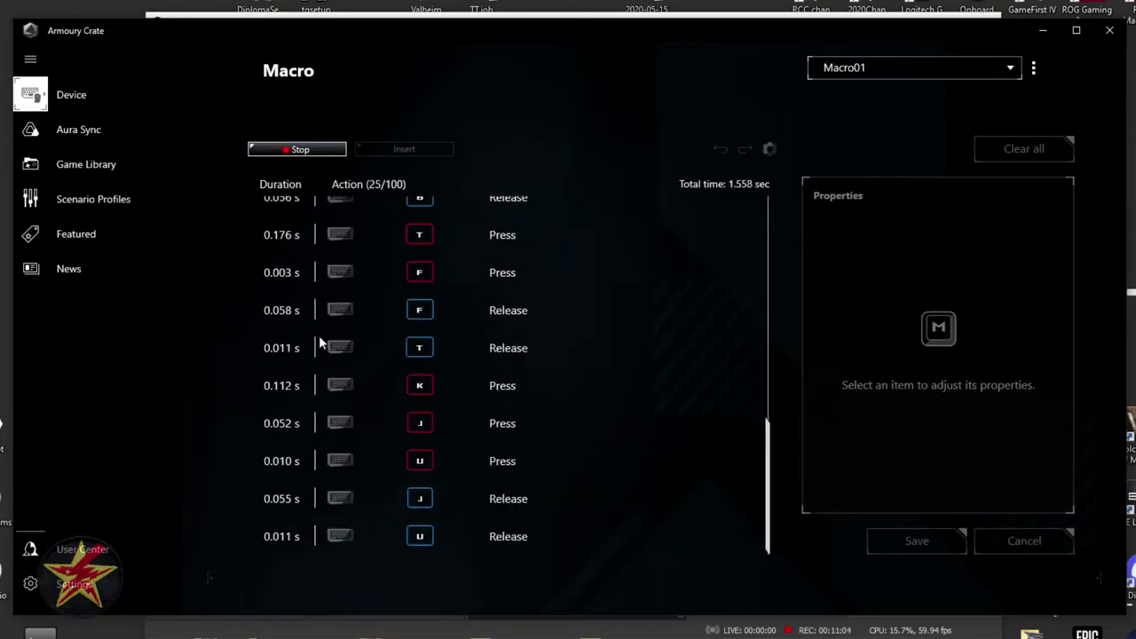
{"action": "left_click", "coordinate": [309, 147]}
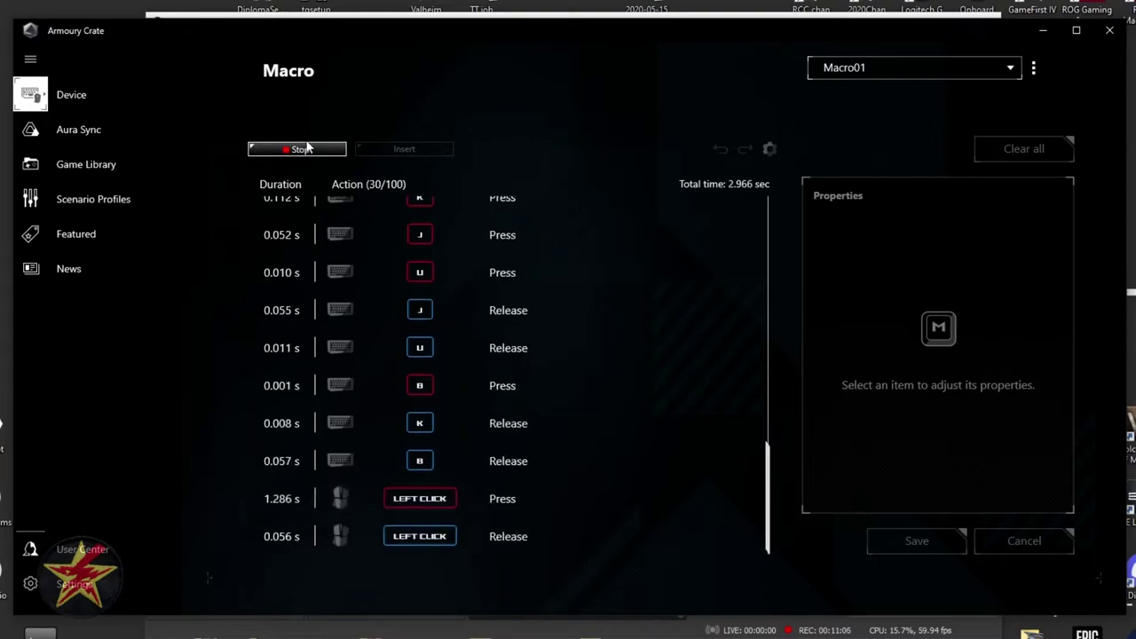
{"action": "left_click", "coordinate": [308, 147]}
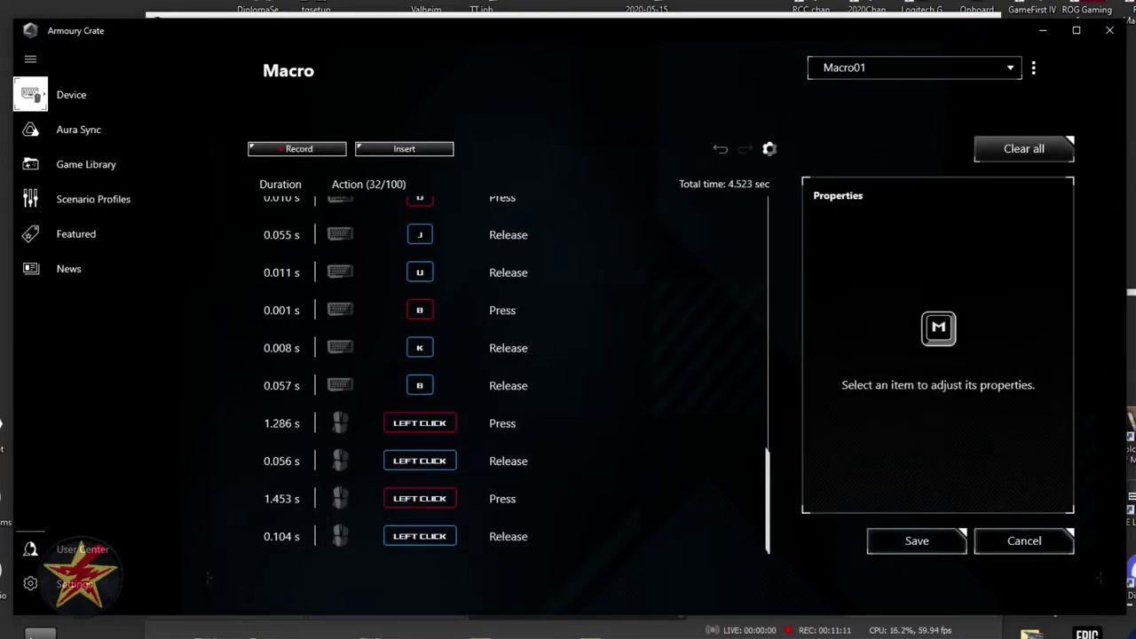
{"action": "left_click", "coordinate": [1021, 542]}
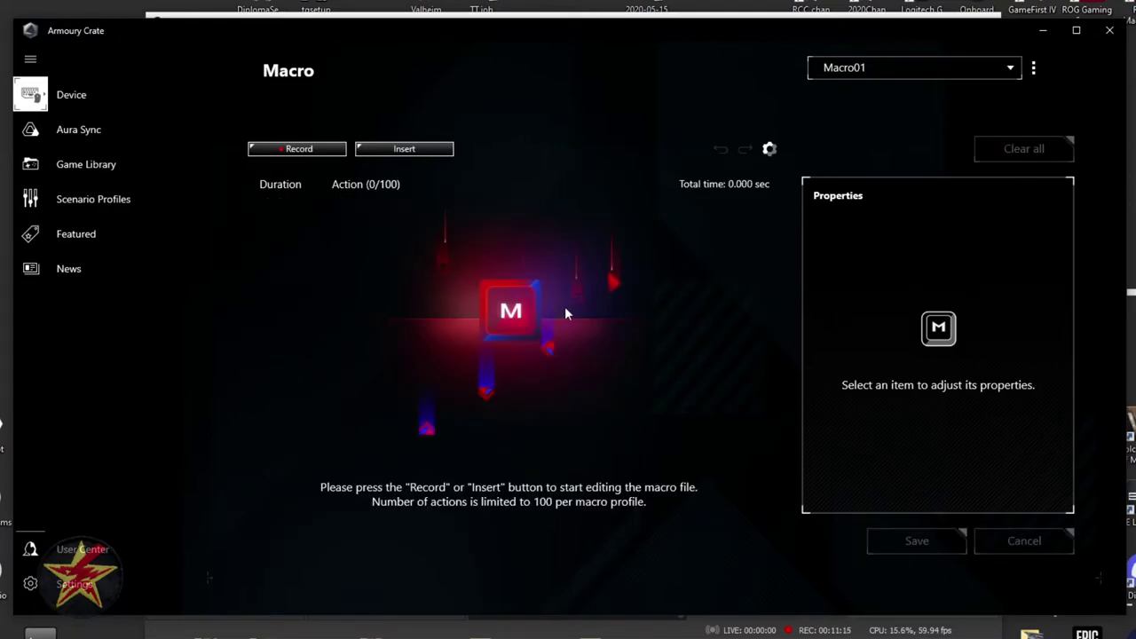
Examine the macro's delay, repeat and record delay settings, and close them without changes
{"action": "left_click", "coordinate": [768, 149]}
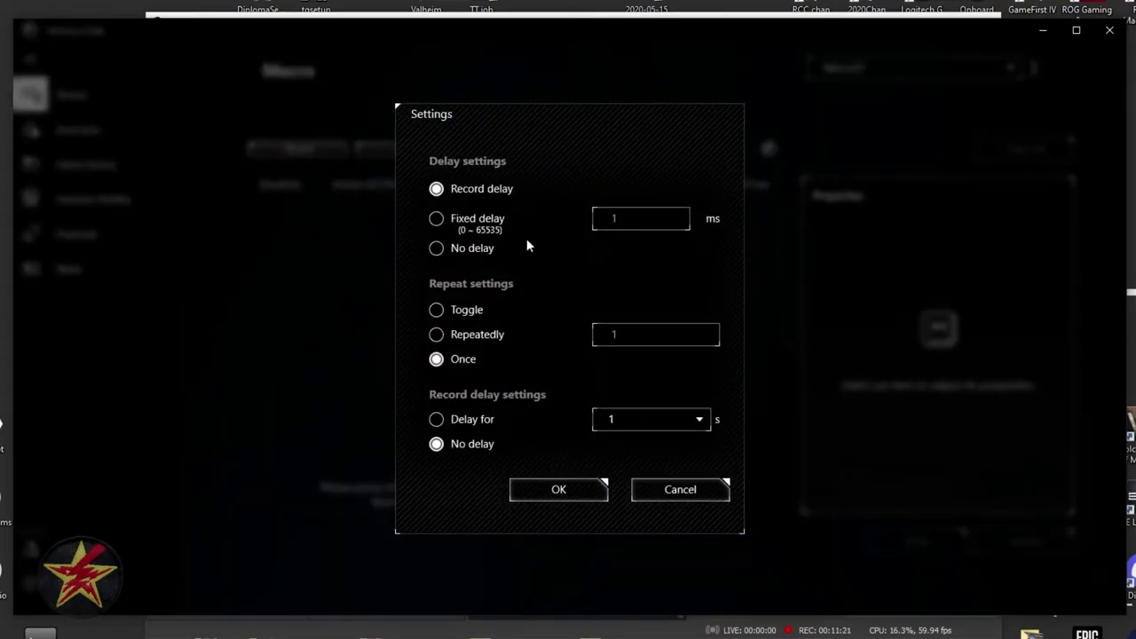
{"action": "left_click", "coordinate": [689, 490]}
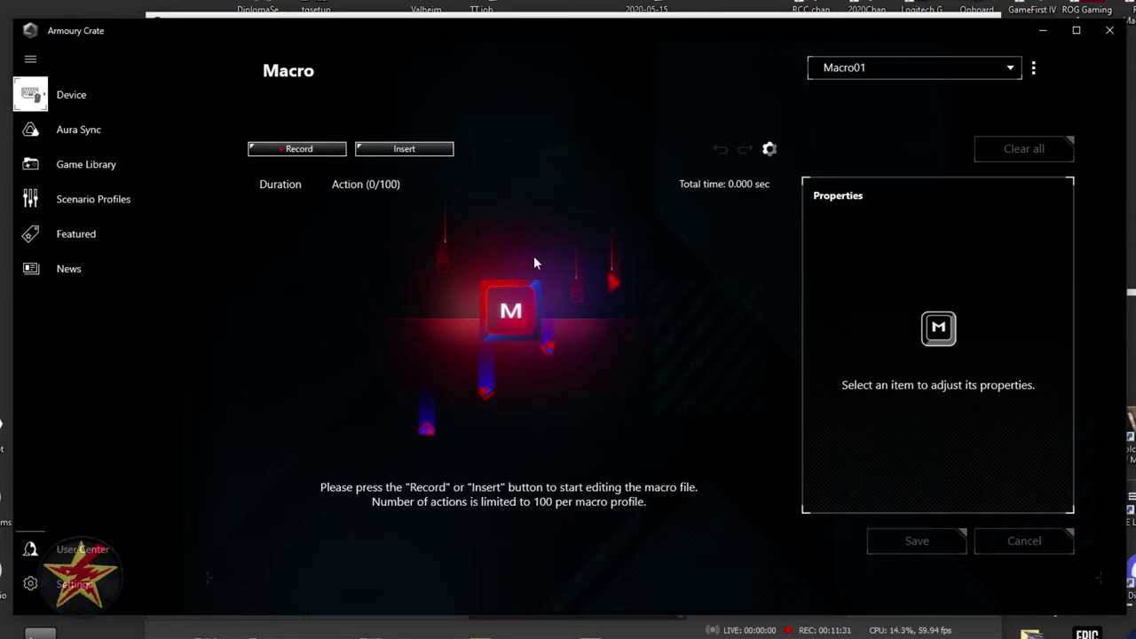
Review Aura Sync's available lighting effects, sync device selection, Aura Performance Mode and Hue Connection settings
{"action": "left_click", "coordinate": [67, 133]}
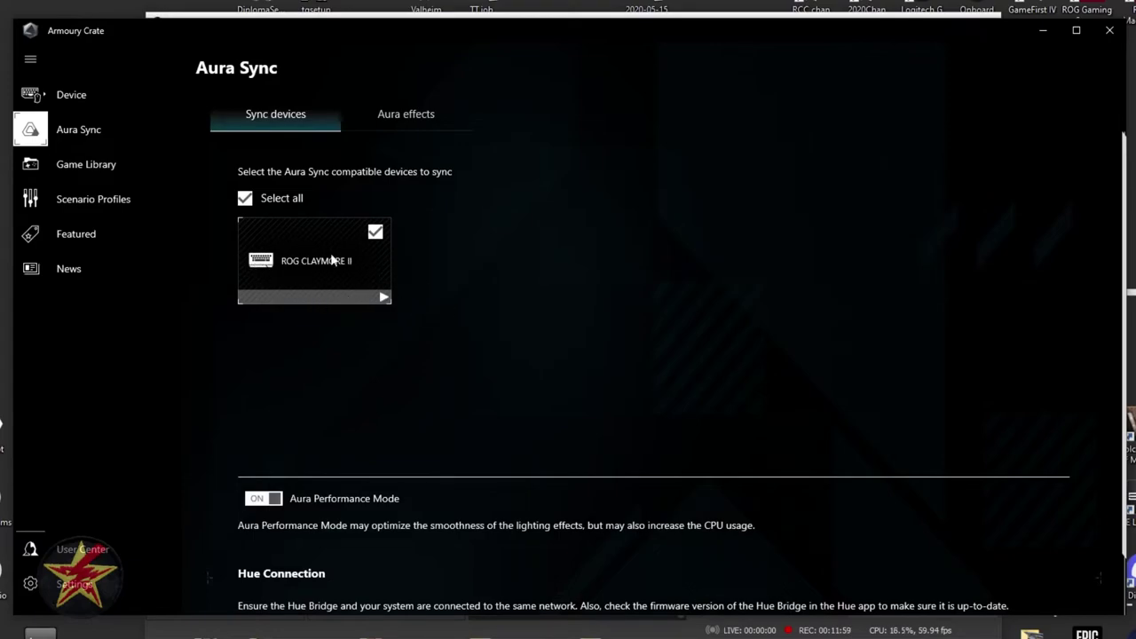
{"action": "left_click", "coordinate": [429, 113]}
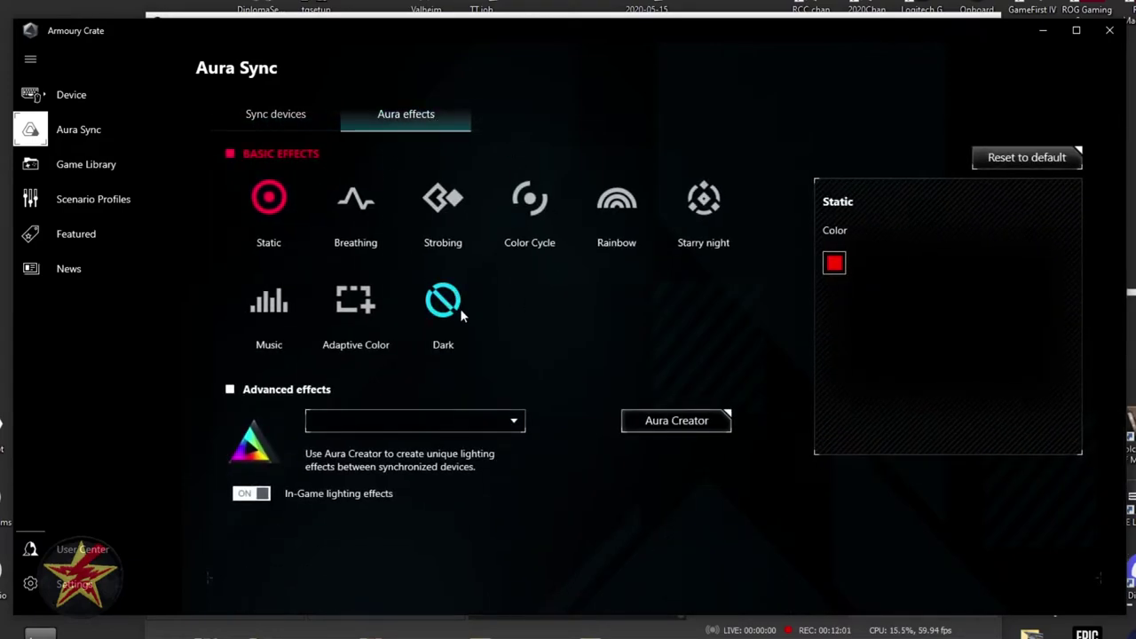
{"action": "left_click", "coordinate": [288, 119]}
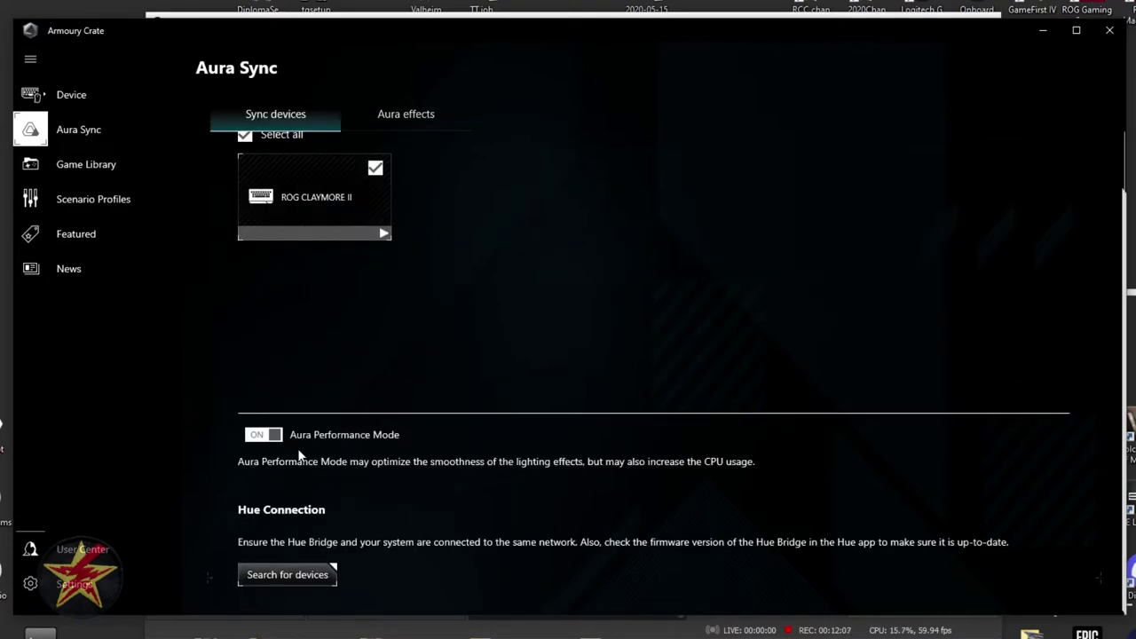
{"action": "scroll", "coordinate": [497, 372], "scroll_direction": "up", "scroll_amount": 1}
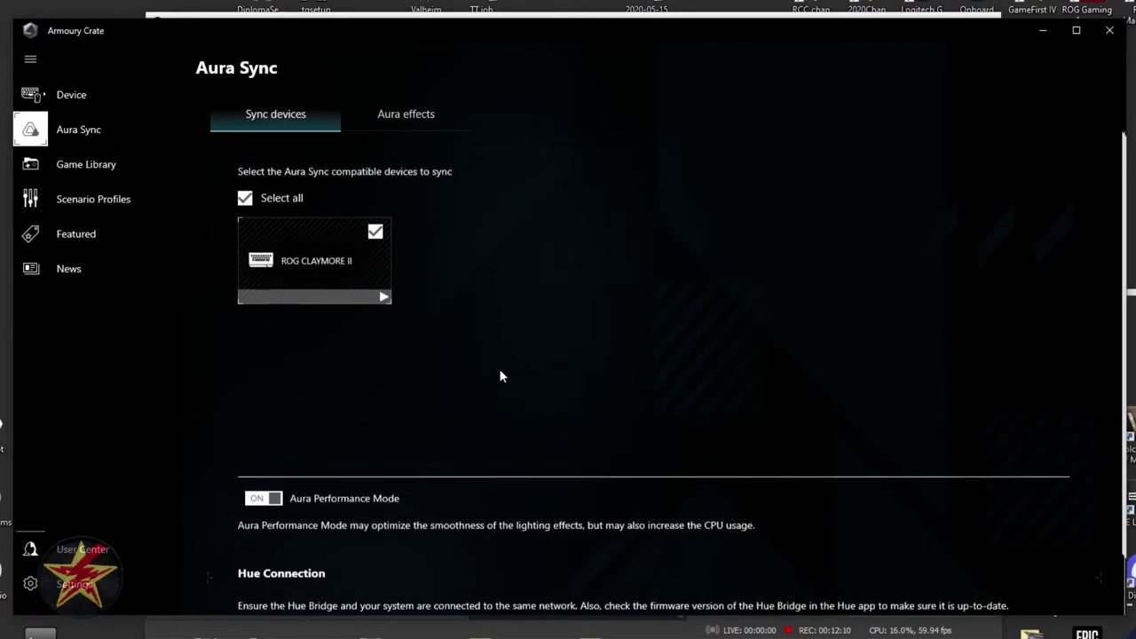
Look over the Game Library and the launch and scenario profile options on the Valheim tile
{"action": "left_click", "coordinate": [98, 167]}
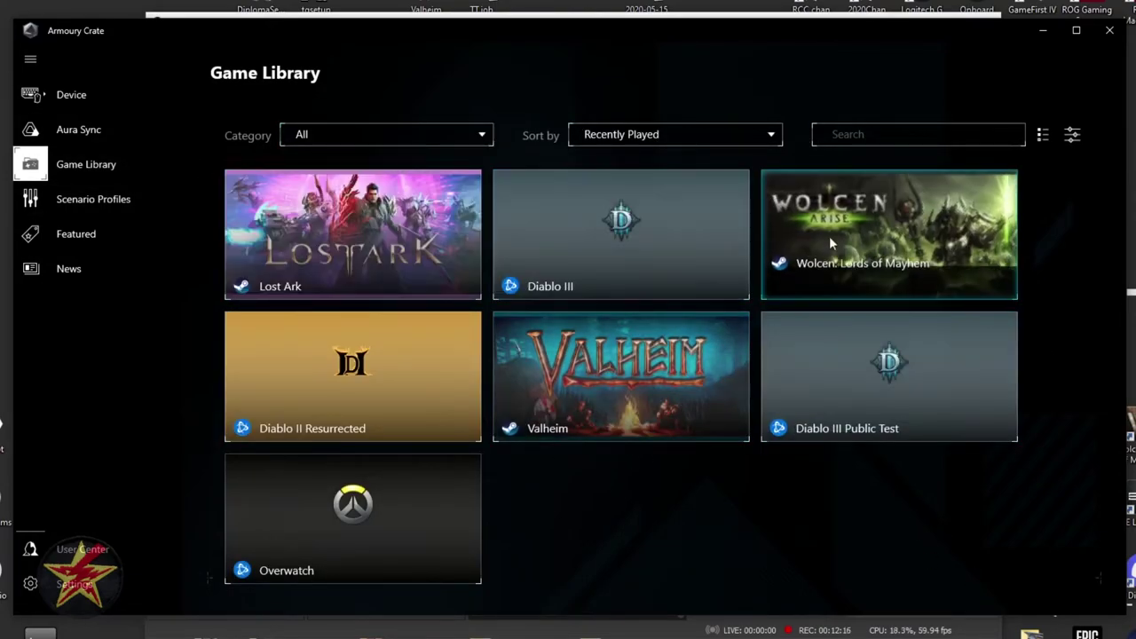
{"action": "mouse_move", "coordinate": [639, 358]}
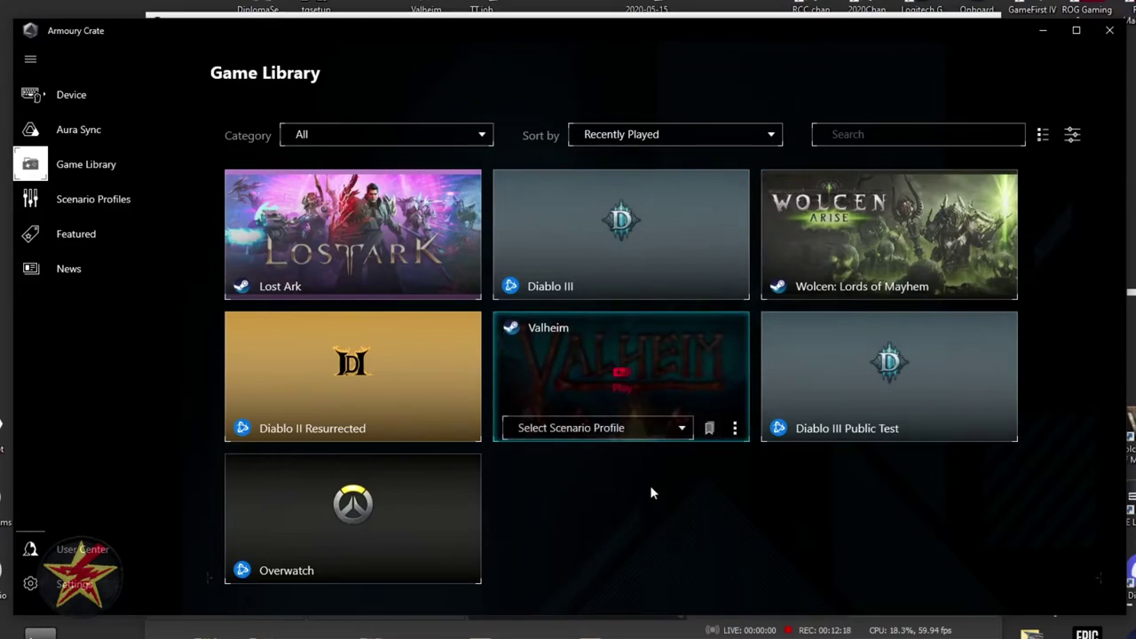
Create a new scenario profile and name it valheim
{"action": "left_click", "coordinate": [137, 211]}
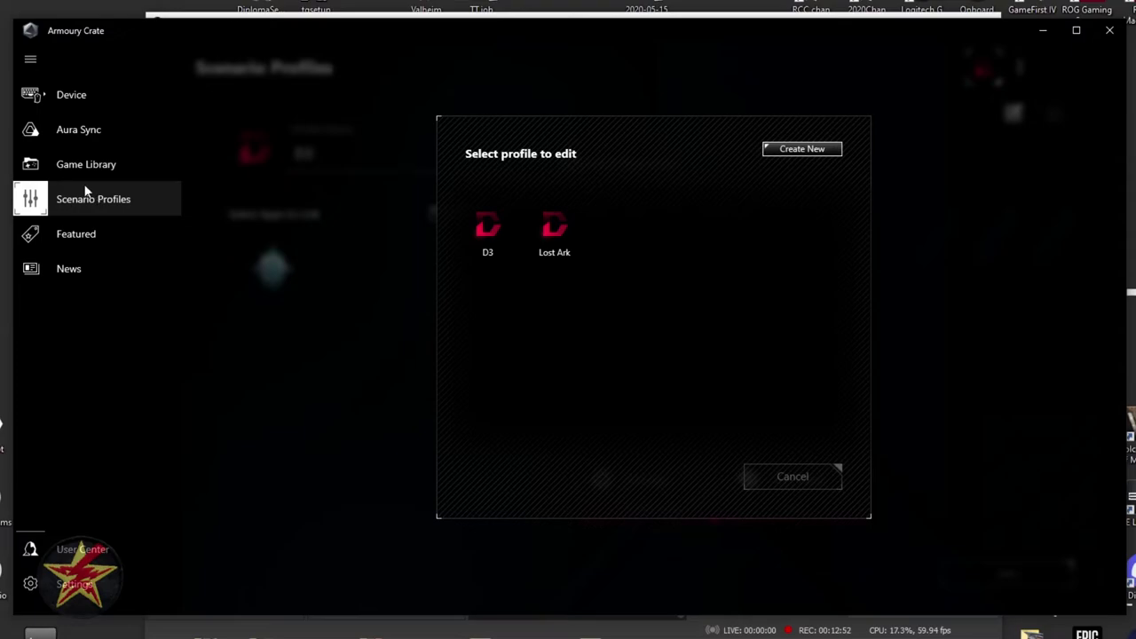
{"action": "mouse_move", "coordinate": [486, 246]}
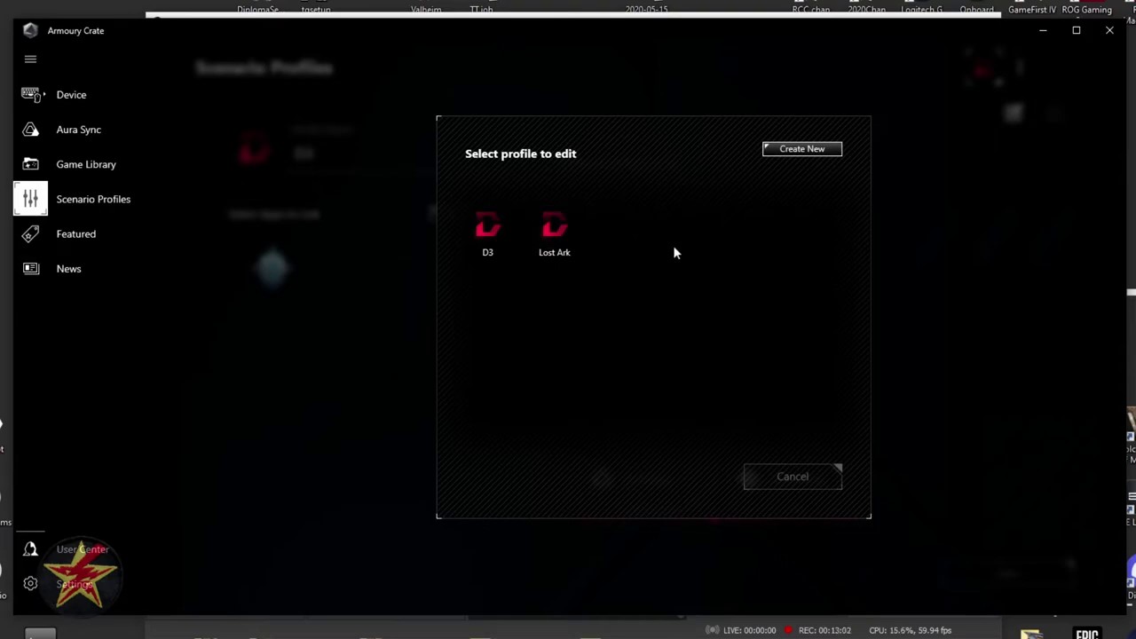
{"action": "left_click", "coordinate": [810, 151]}
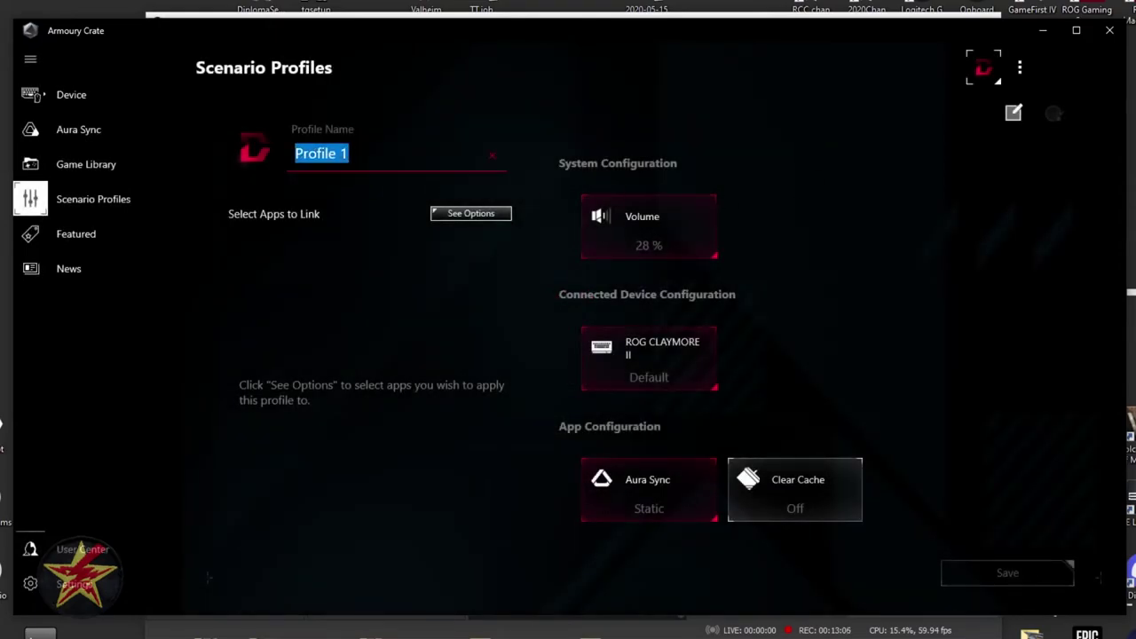
{"action": "type", "text": "valheim"}
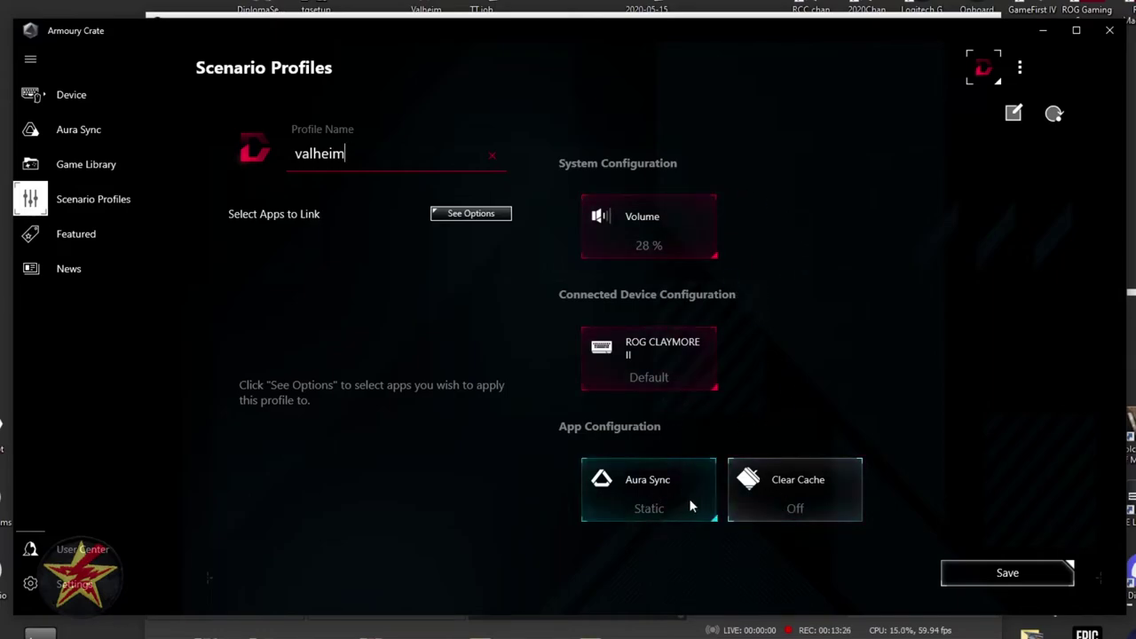
Set the valheim profile's Aura Sync effect to Starry Night and save the profile
{"action": "left_click", "coordinate": [656, 495]}
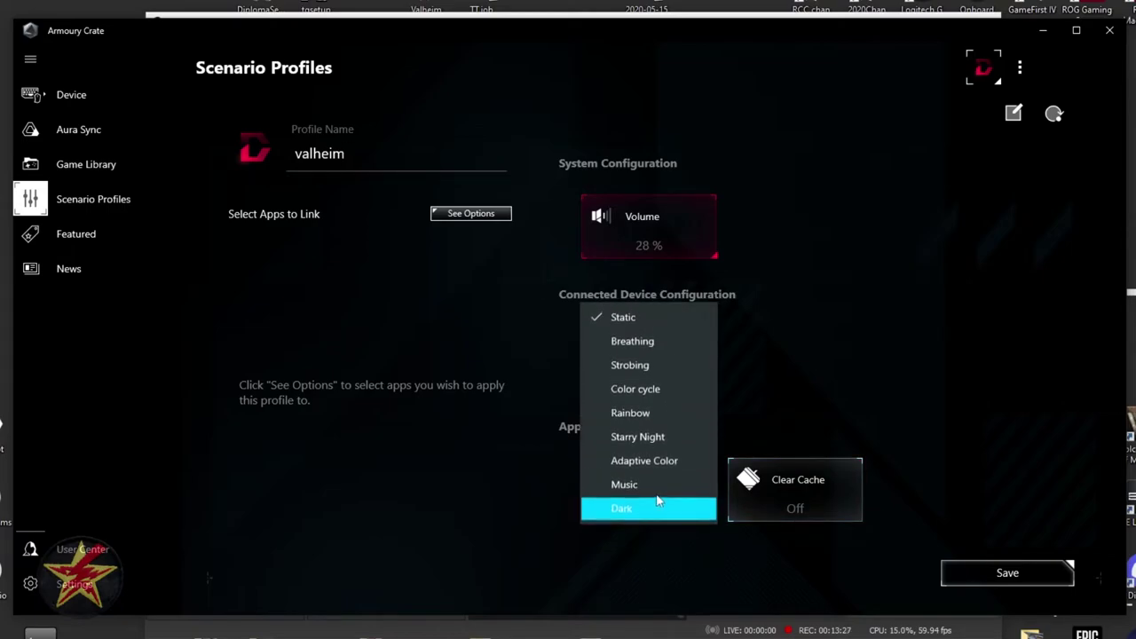
{"action": "left_click", "coordinate": [669, 436]}
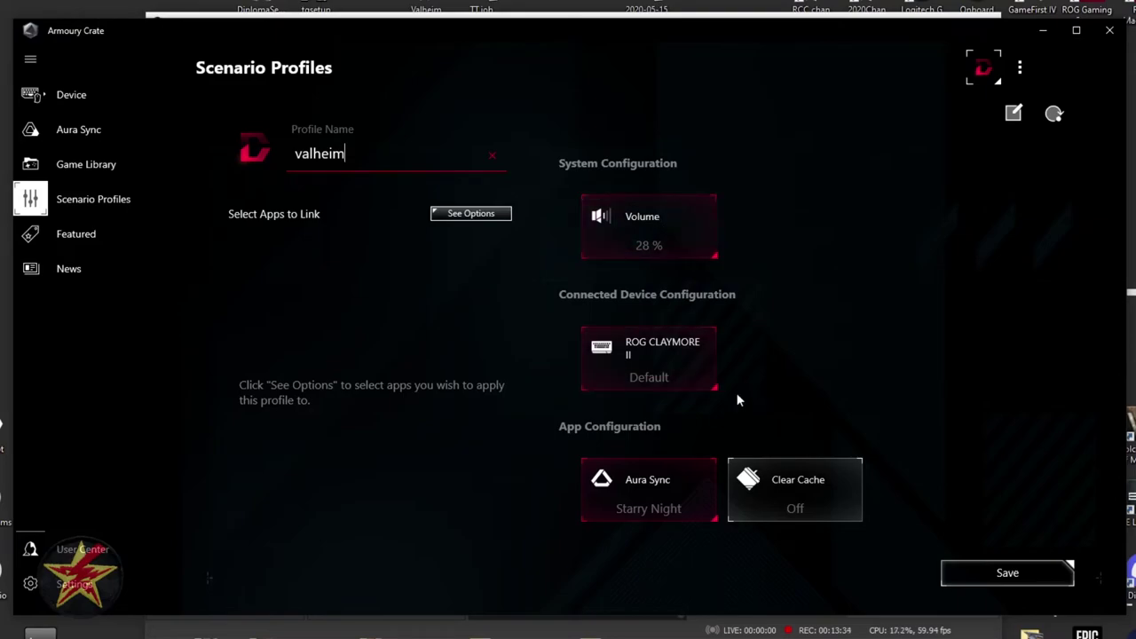
{"action": "left_click", "coordinate": [976, 574]}
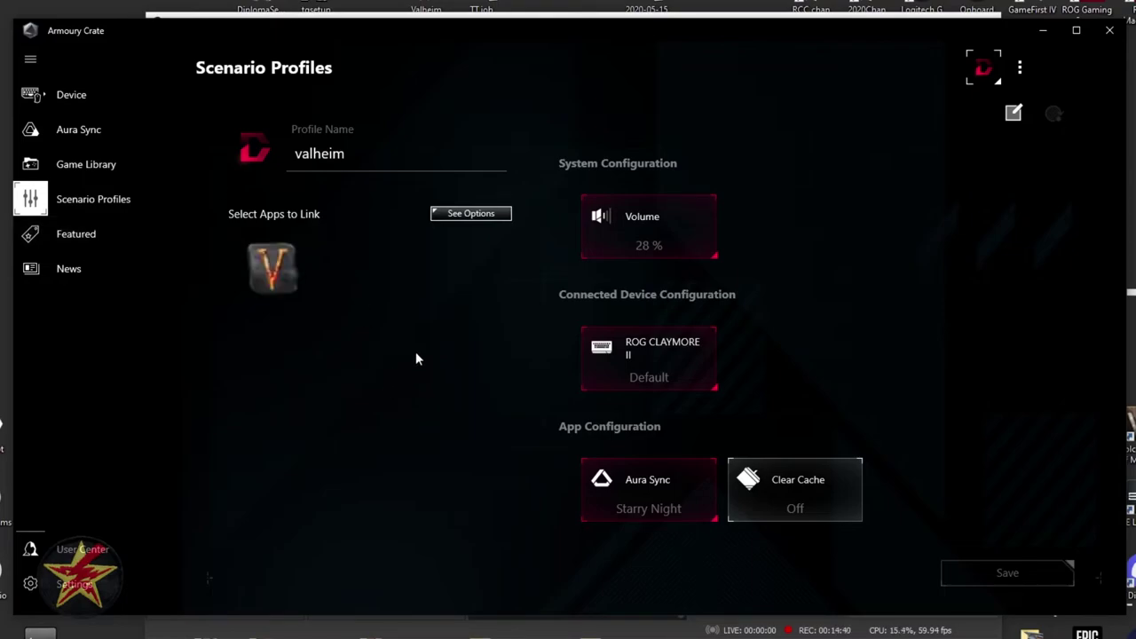
Browse the Featured game deals and offer highlights, and open the News page
{"action": "left_click", "coordinate": [85, 234]}
{"action": "scroll", "coordinate": [1016, 284], "scroll_direction": "down", "scroll_amount": 1}
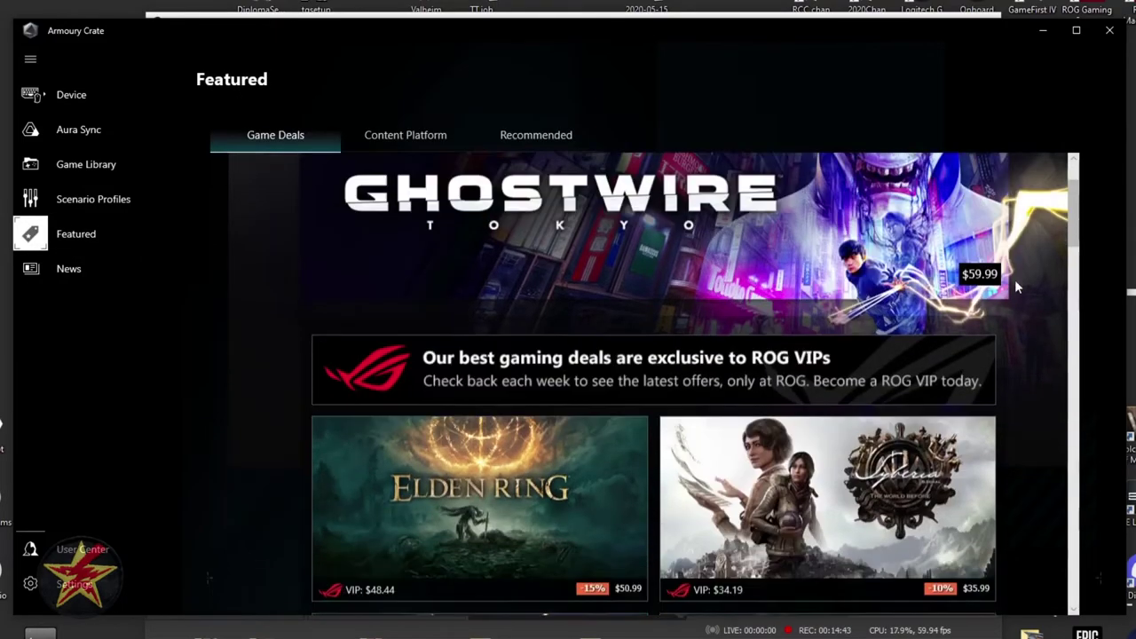
{"action": "scroll", "coordinate": [1016, 284], "scroll_direction": "down", "scroll_amount": 6}
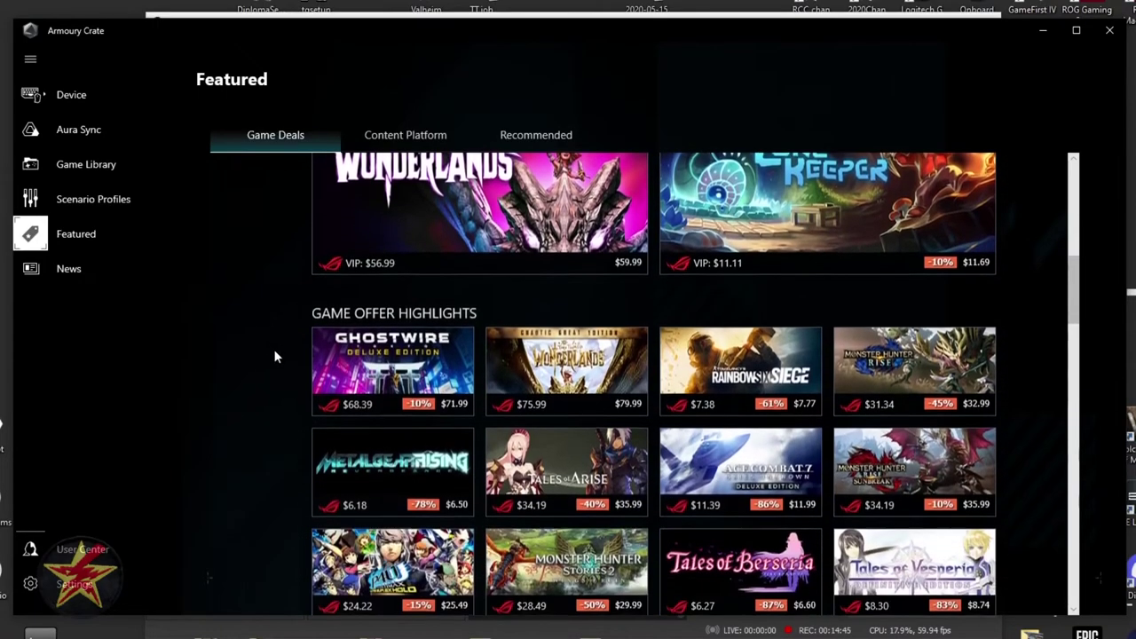
{"action": "scroll", "coordinate": [275, 356], "scroll_direction": "down", "scroll_amount": 3}
{"action": "left_click", "coordinate": [55, 277]}
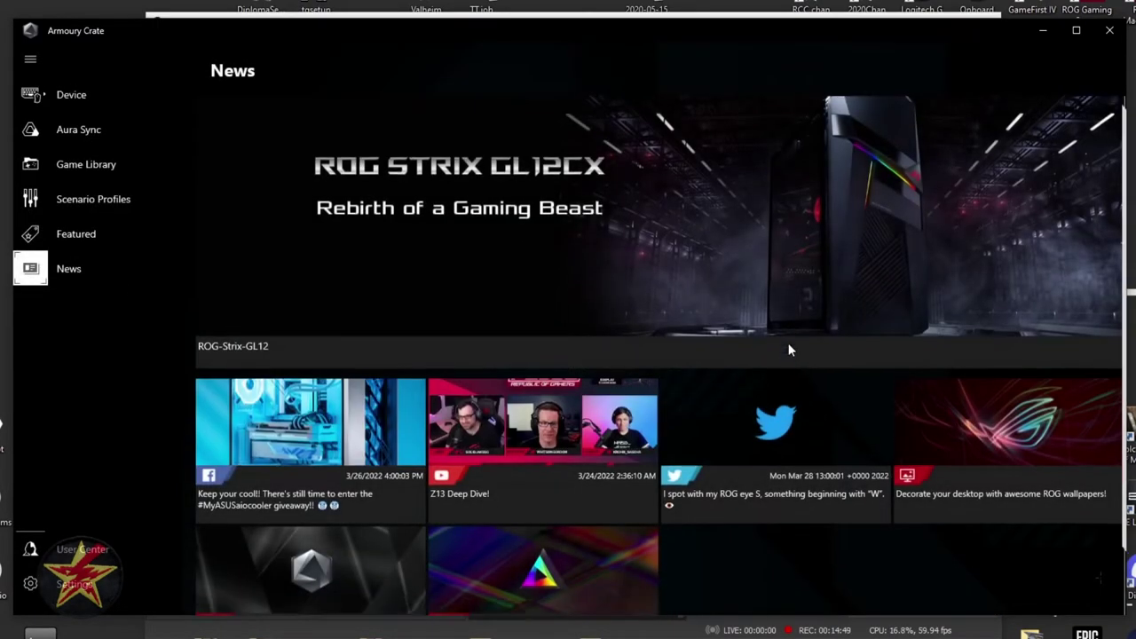
Skim the articles on the News page and open the User Center account login page
{"action": "scroll", "coordinate": [826, 381], "scroll_direction": "down", "scroll_amount": 3}
{"action": "scroll", "coordinate": [834, 528], "scroll_direction": "up", "scroll_amount": 3}
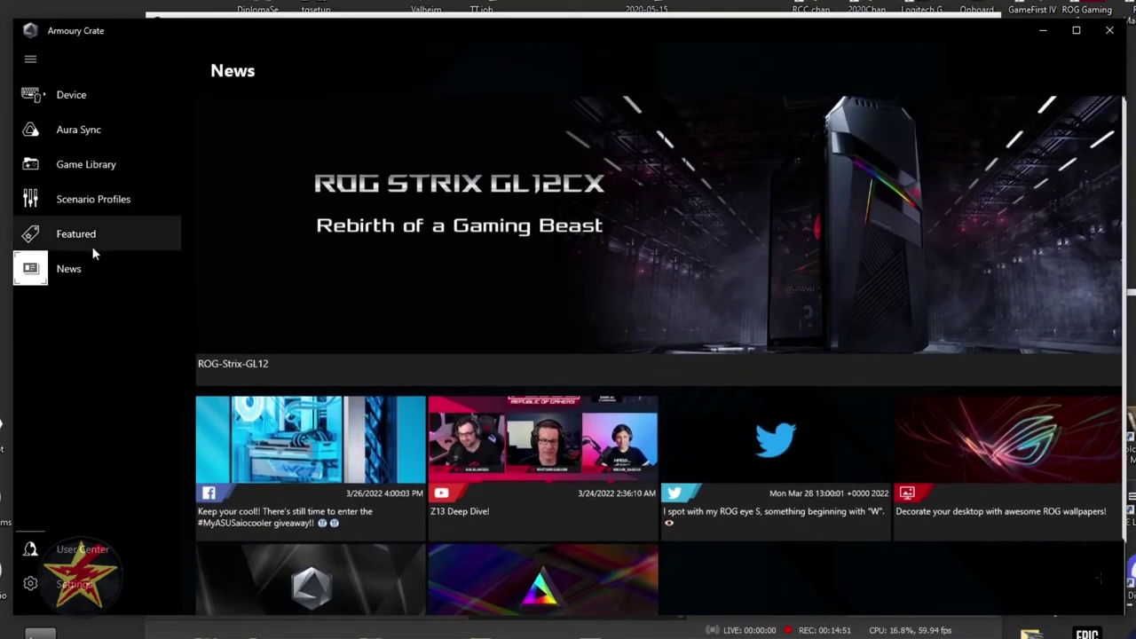
{"action": "left_click", "coordinate": [59, 557]}
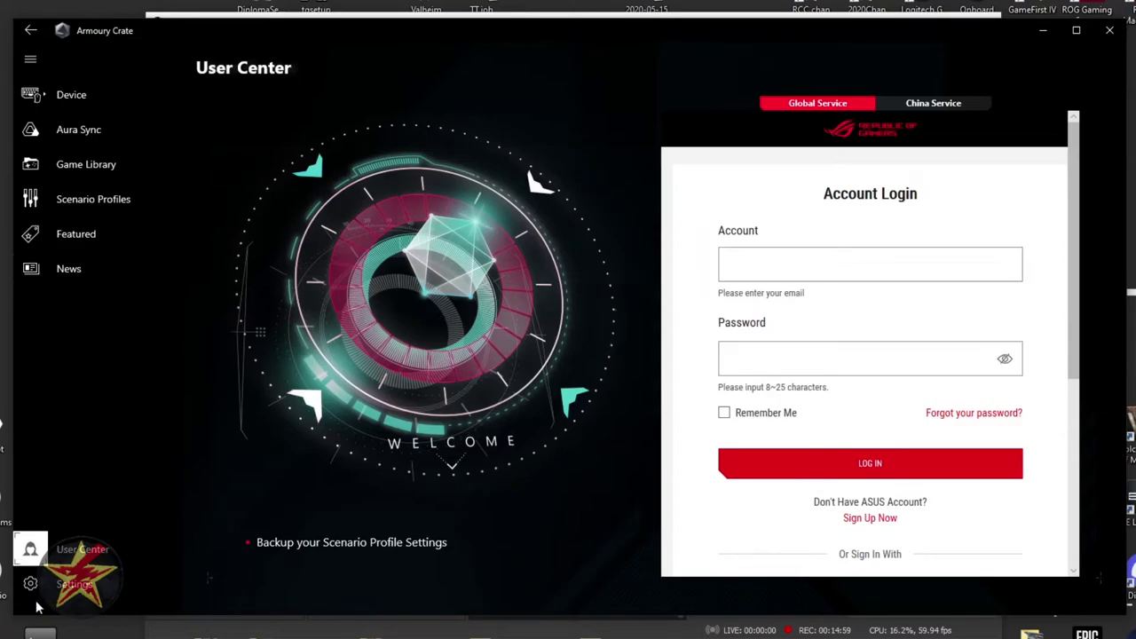
Open the general settings and choose Aura Sync as the Armoury Crate landing page
{"action": "left_click", "coordinate": [34, 595]}
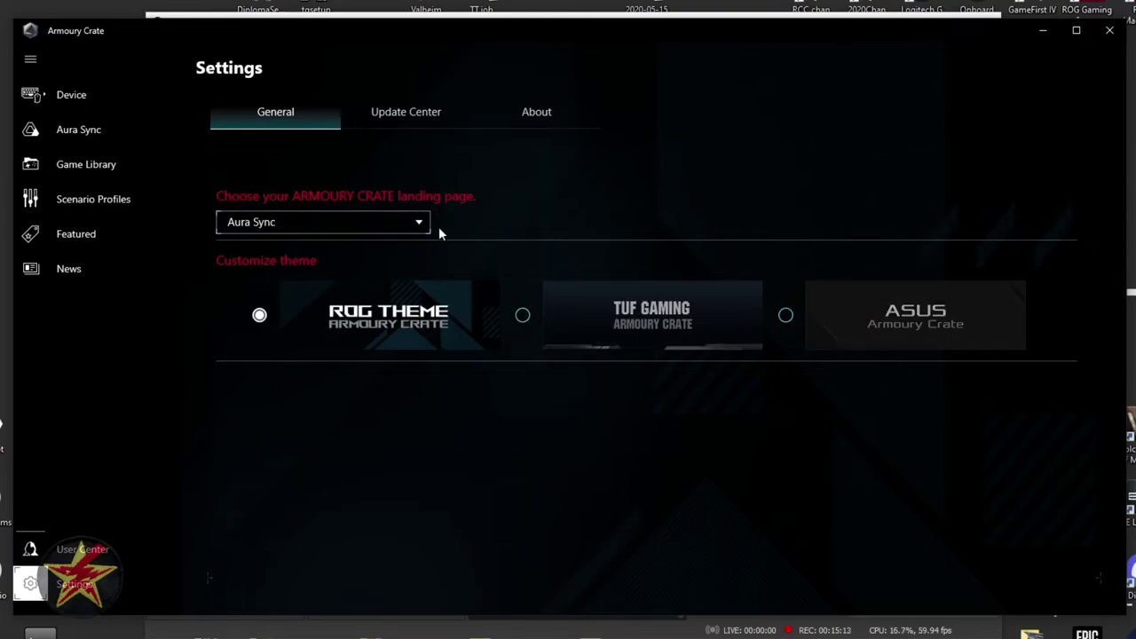
{"action": "left_click", "coordinate": [412, 226]}
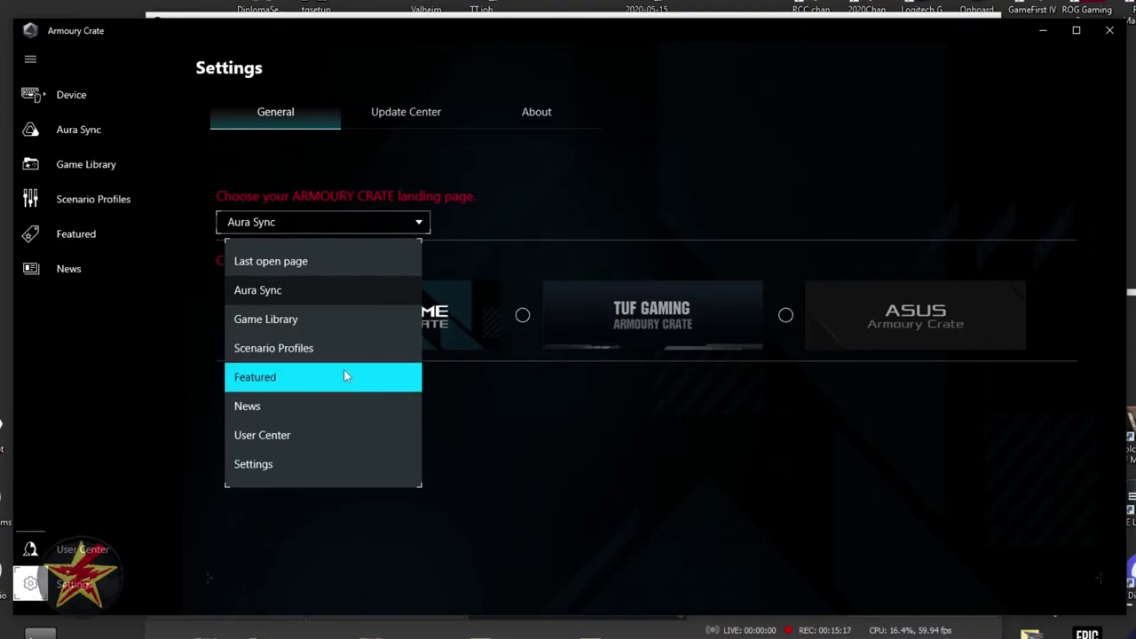
{"action": "left_click", "coordinate": [300, 299]}
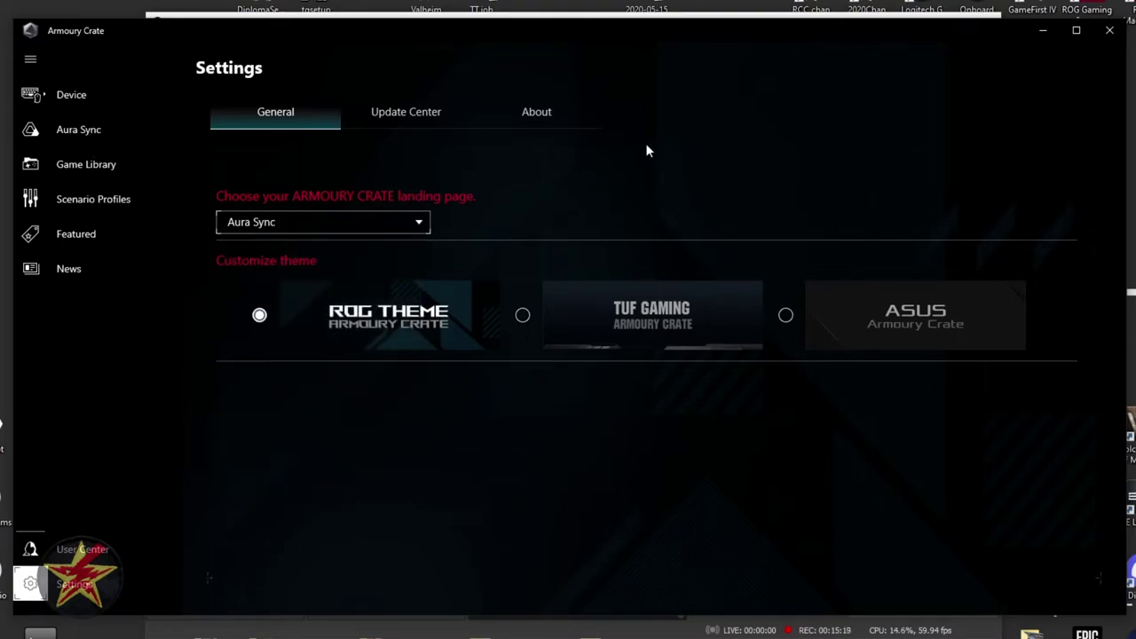
View the Update Center and About settings, and return to the ROG Claymore II device page
{"action": "left_click", "coordinate": [439, 118]}
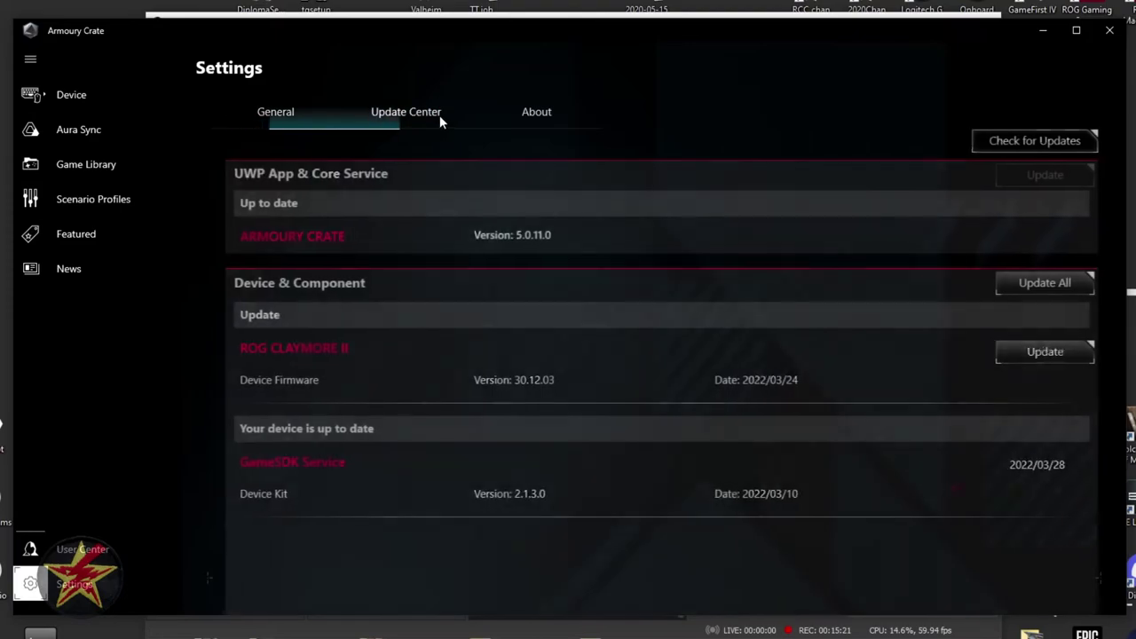
{"action": "left_click", "coordinate": [520, 109]}
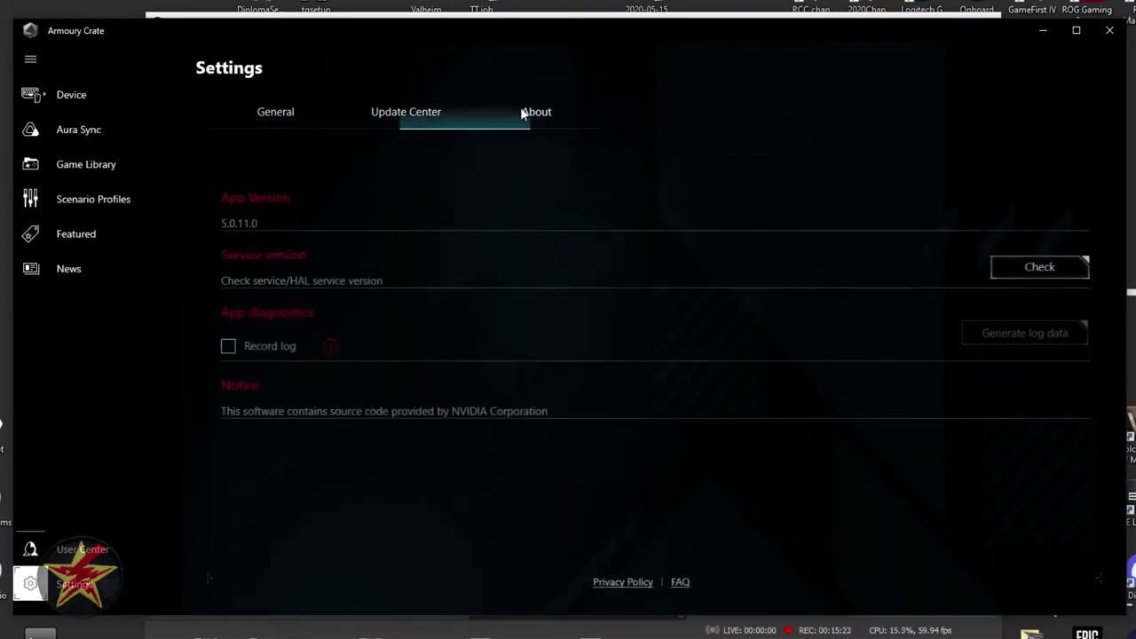
{"action": "mouse_move", "coordinate": [71, 94]}
{"action": "left_click", "coordinate": [264, 80]}
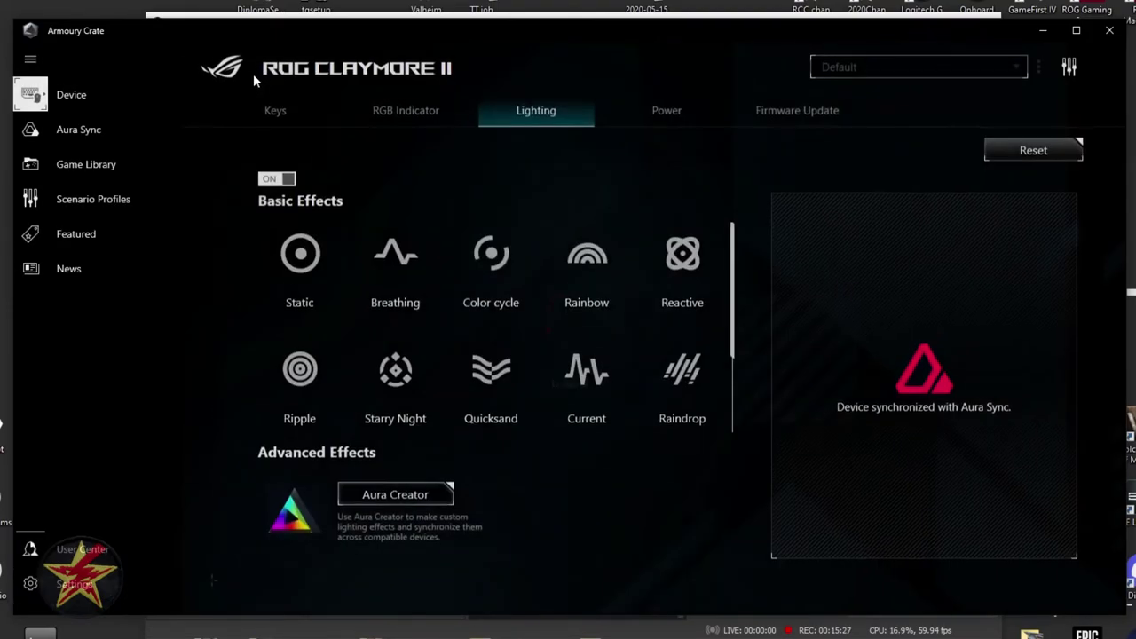